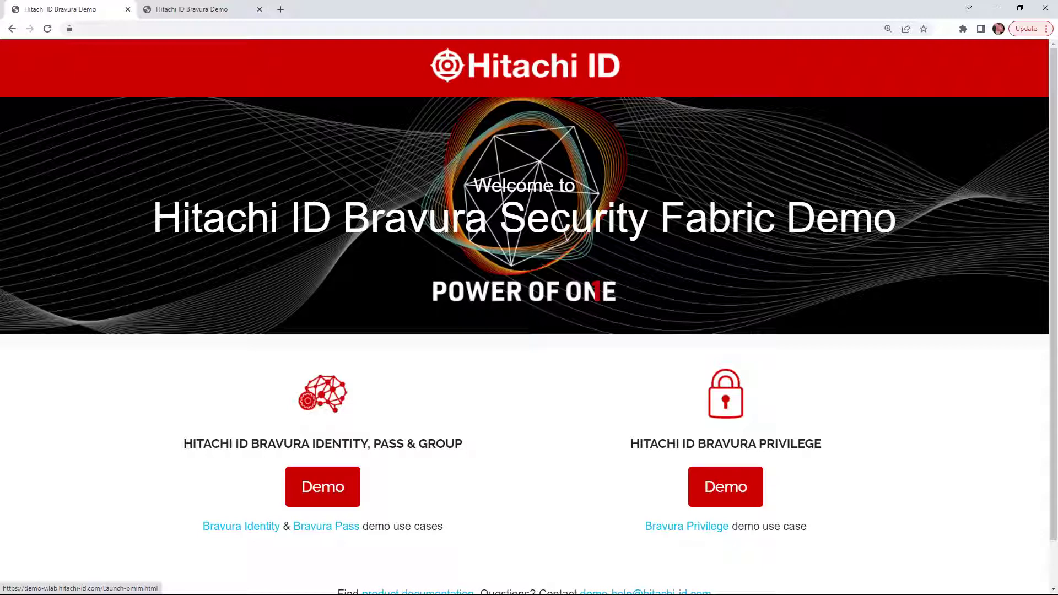
Launch the Identity, Pass & Group demo as the Finance Procurement Specialist (AR), bypassing authentication
key(Tab)
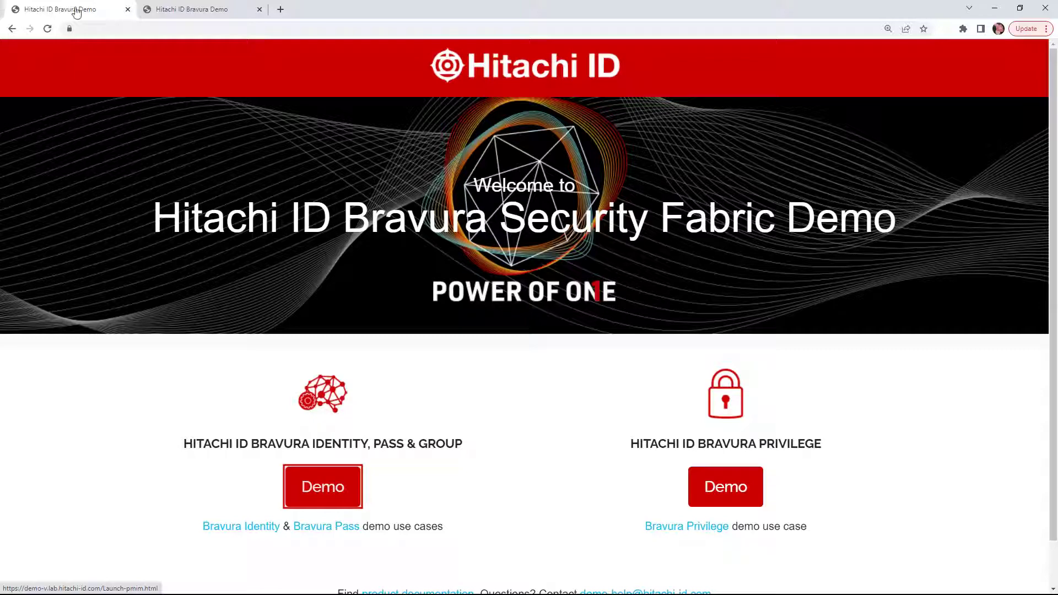
click(325, 490)
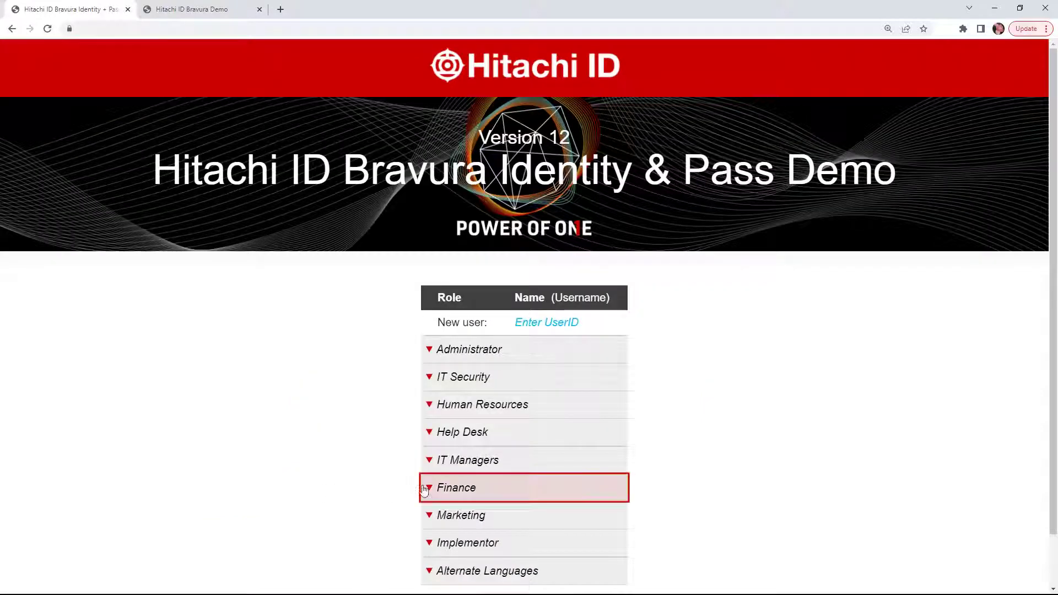
click(426, 489)
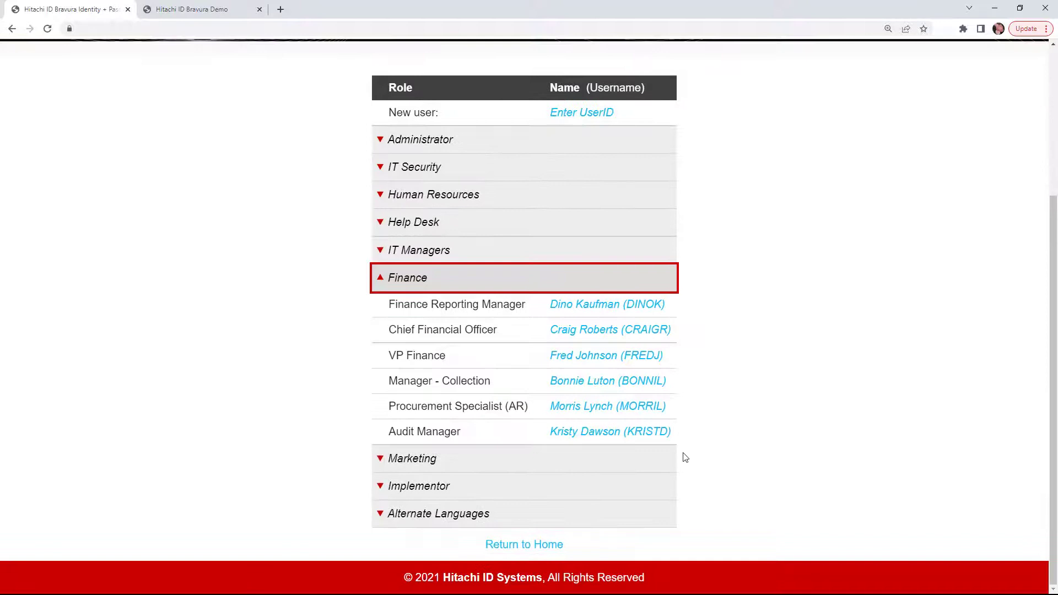
click(573, 410)
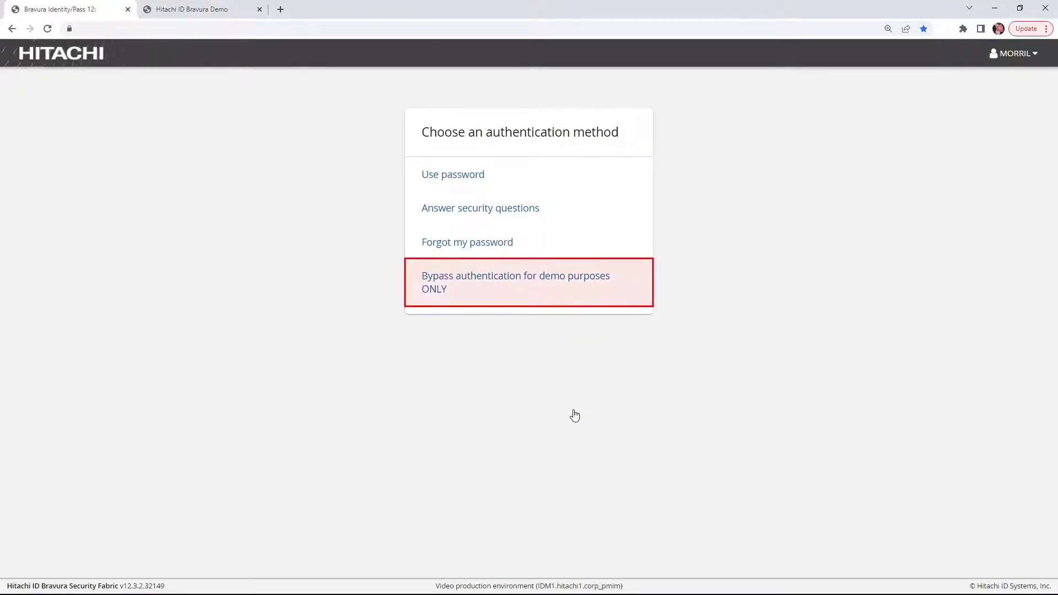
click(473, 296)
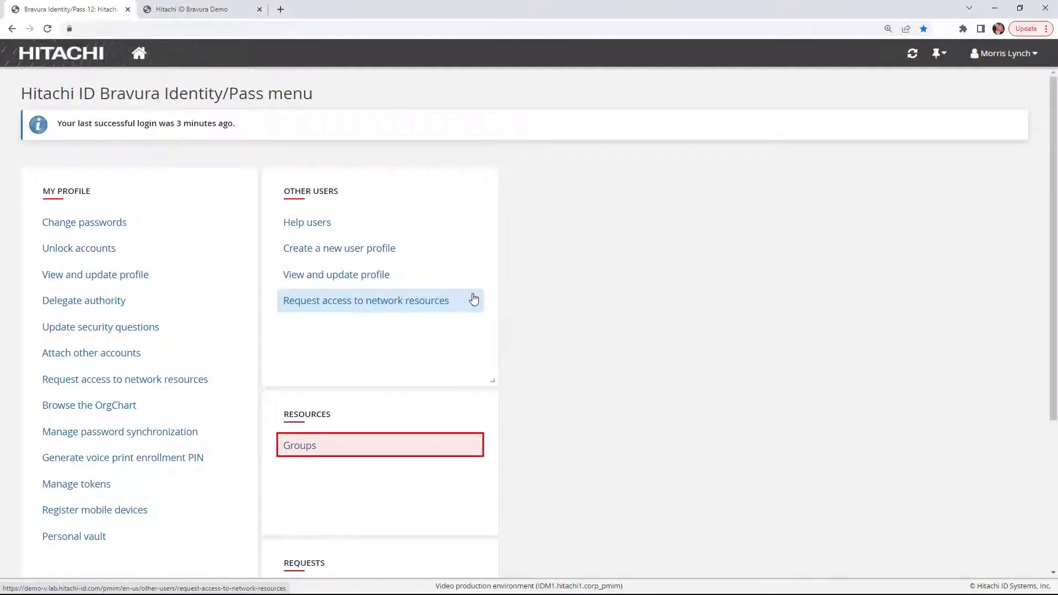
Go to the Groups page and start a new group with Create
click(302, 447)
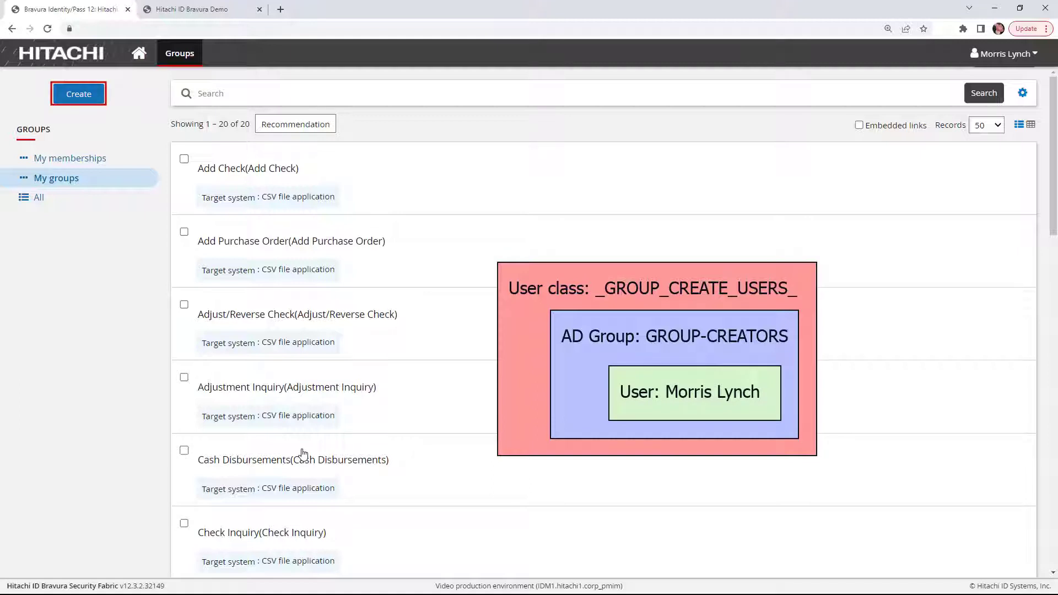
click(77, 95)
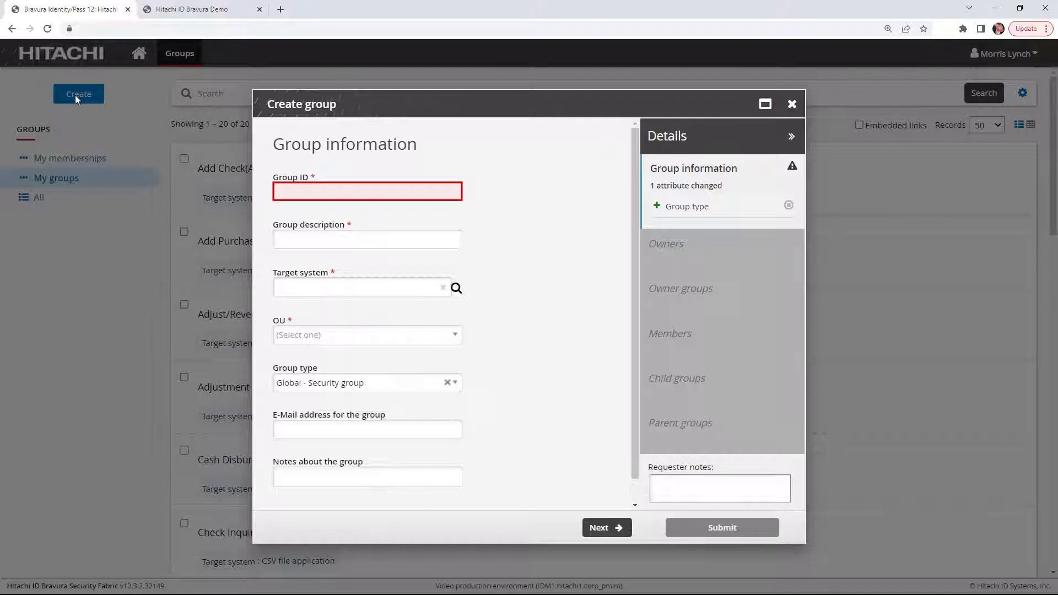
Enter Group ID 'Financial Software Training' and description 'Financial Software Training Group'
text(Financial Software)
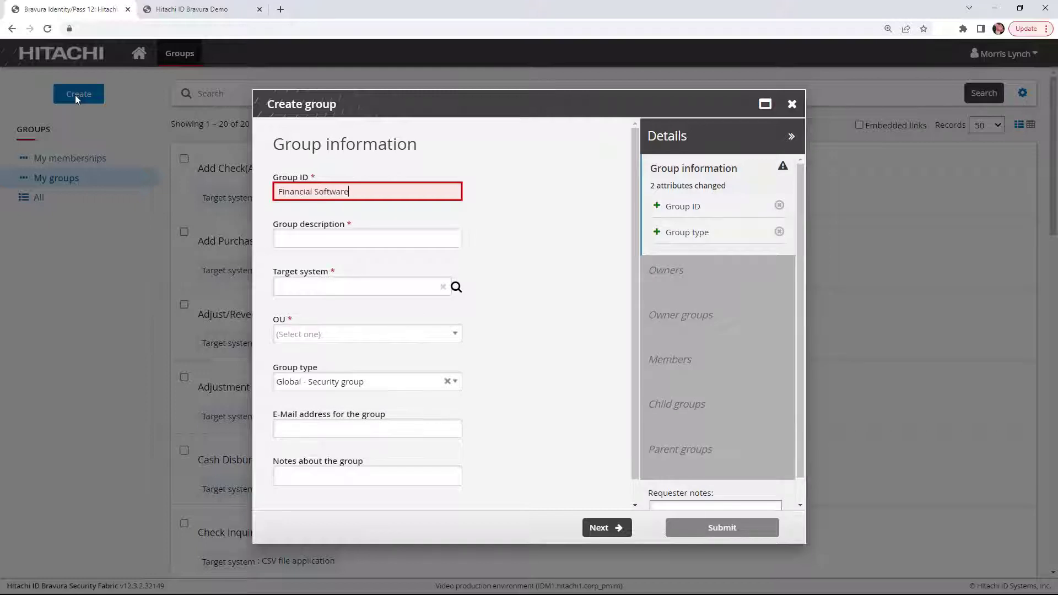
text( Training)
key(Tab)
text(Financial So)
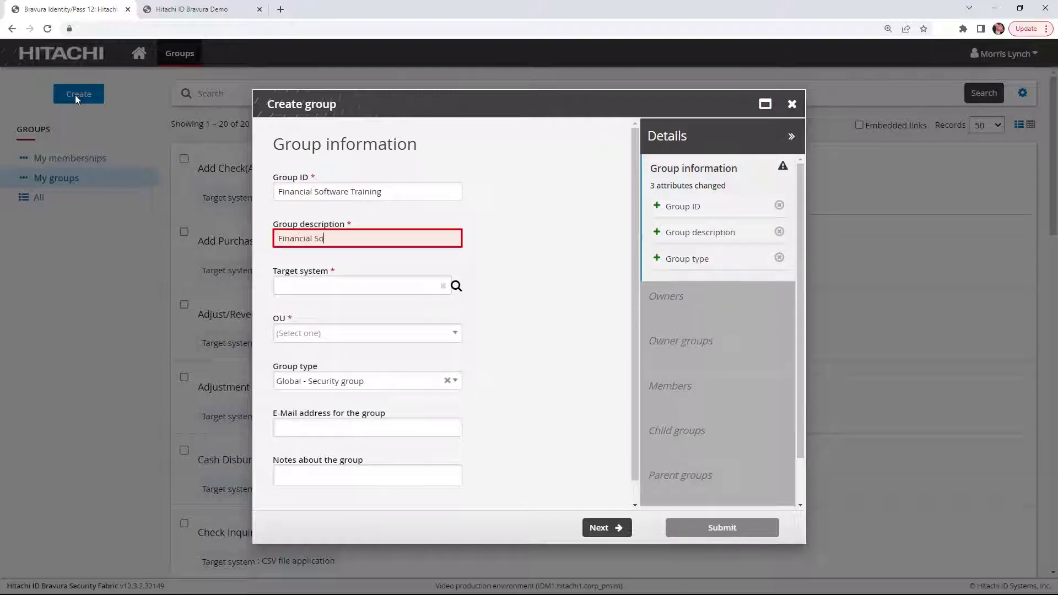
text(ftware Training Group)
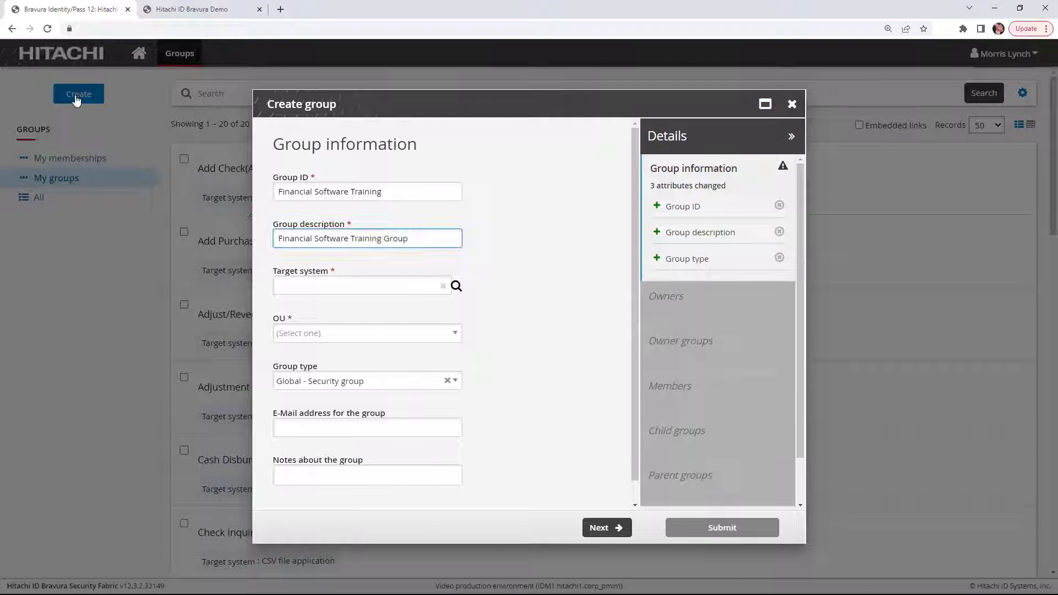
key(Tab)
Set target system AD and Training Groups OU, keep the Global - Security type, and enter the group e-mail
click(456, 285)
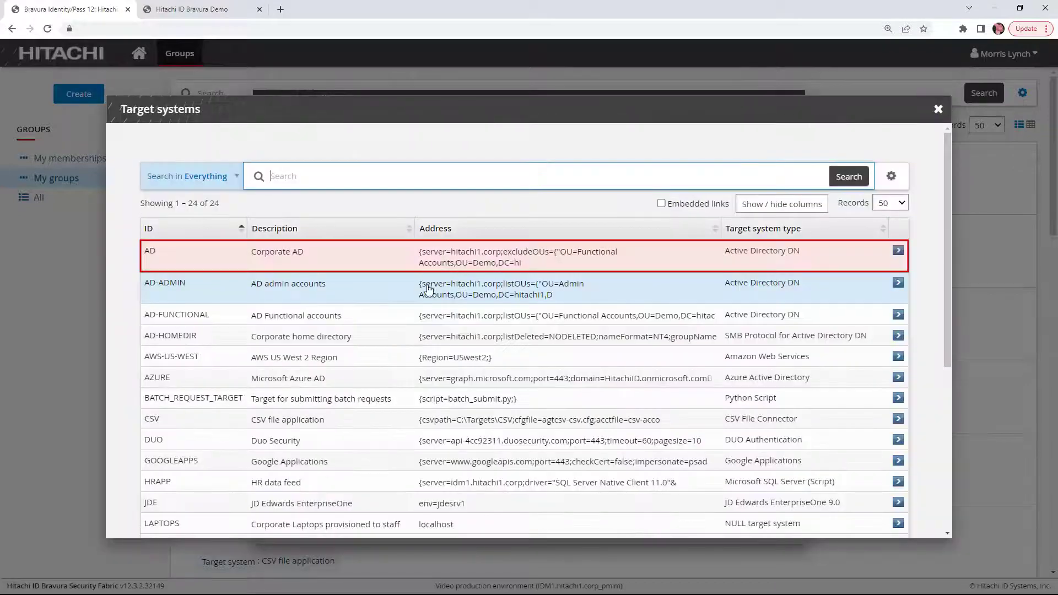
click(340, 264)
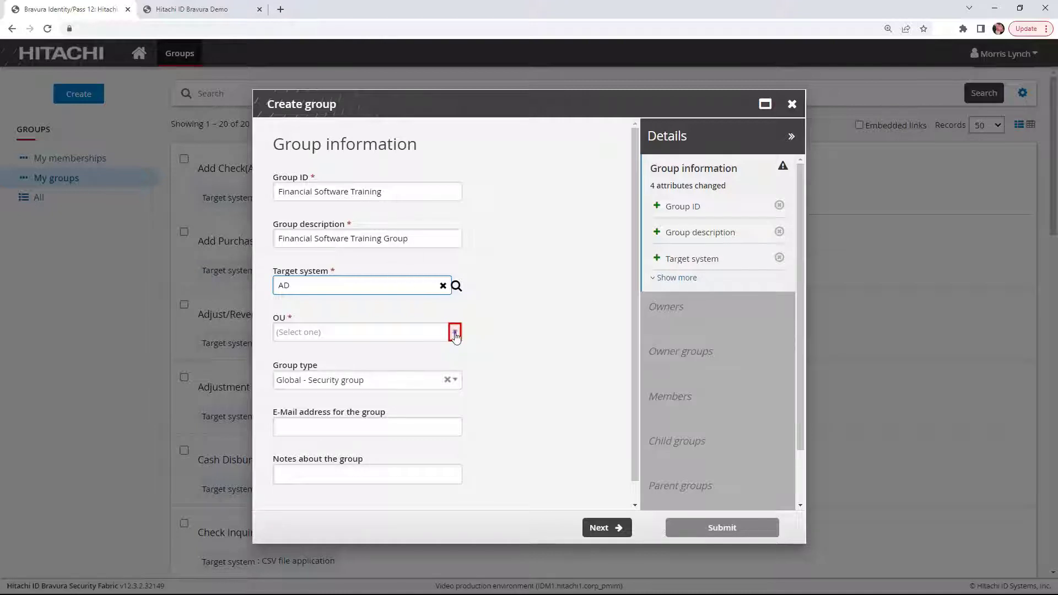
click(455, 332)
click(357, 398)
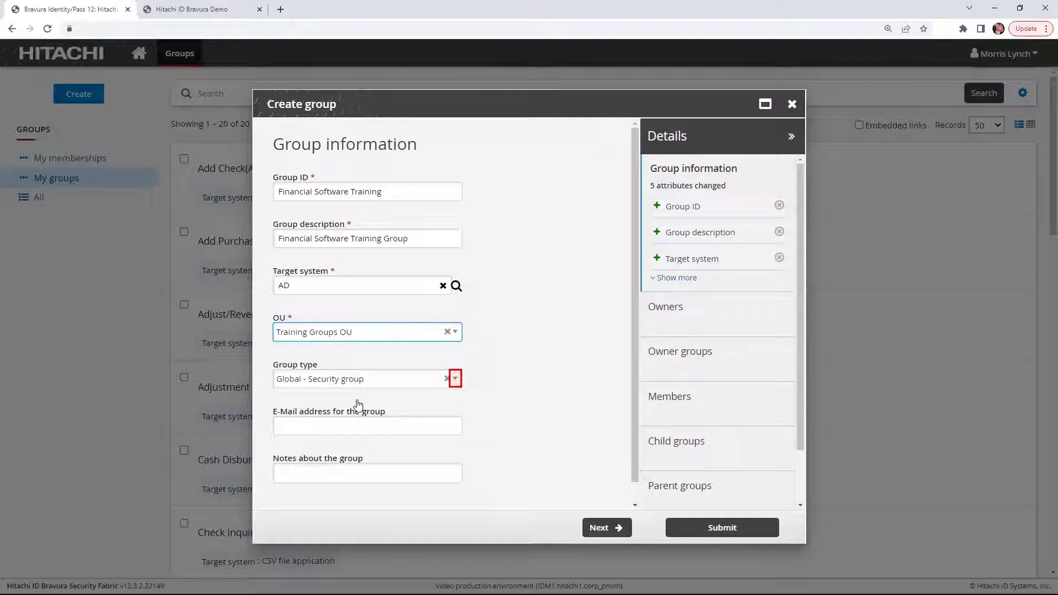
click(455, 379)
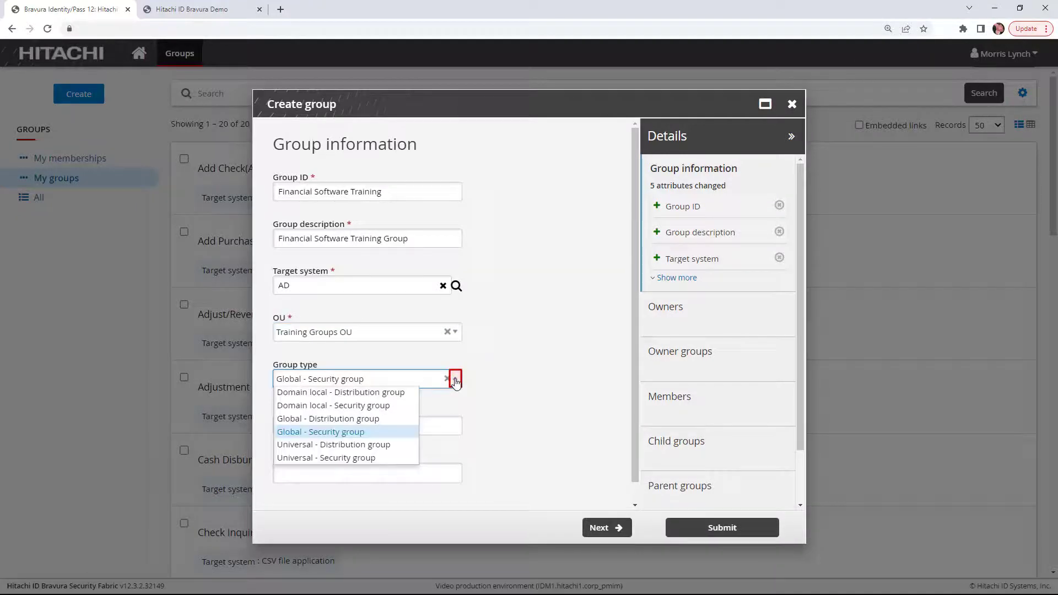
click(455, 380)
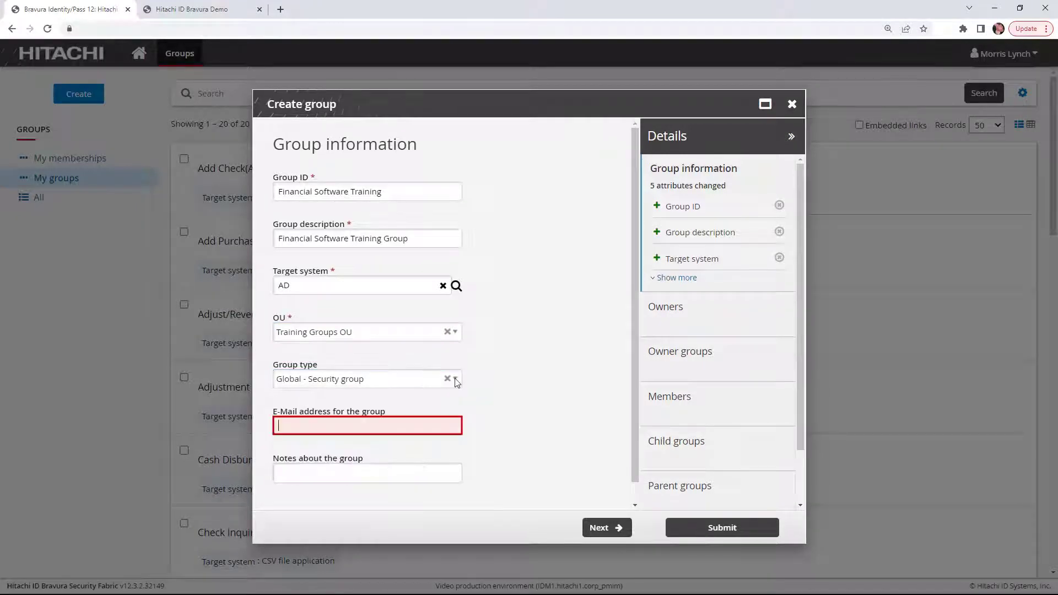
key(Tab)
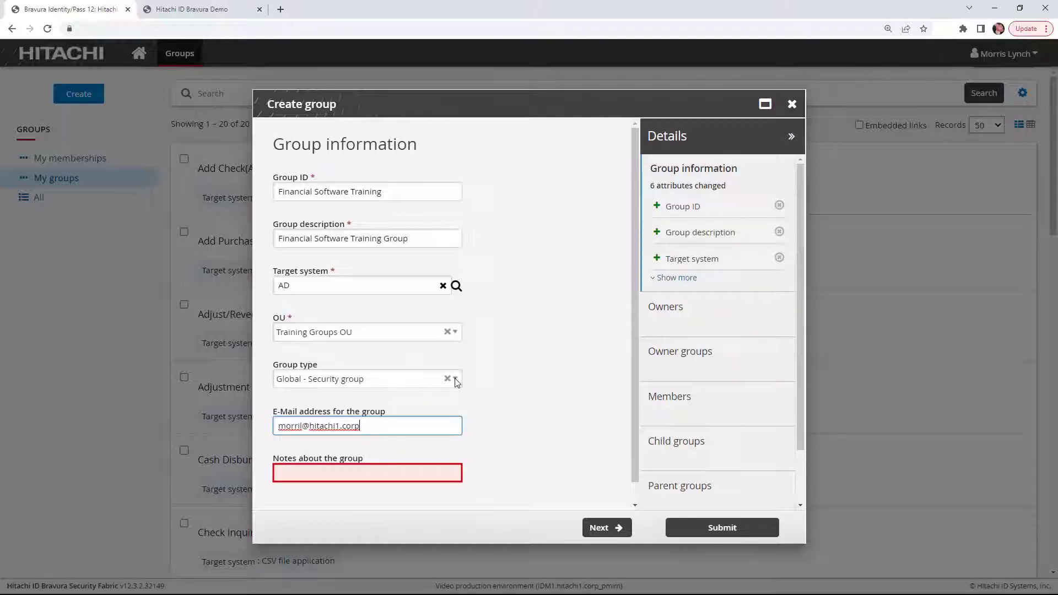
key(Tab)
key(Tab)
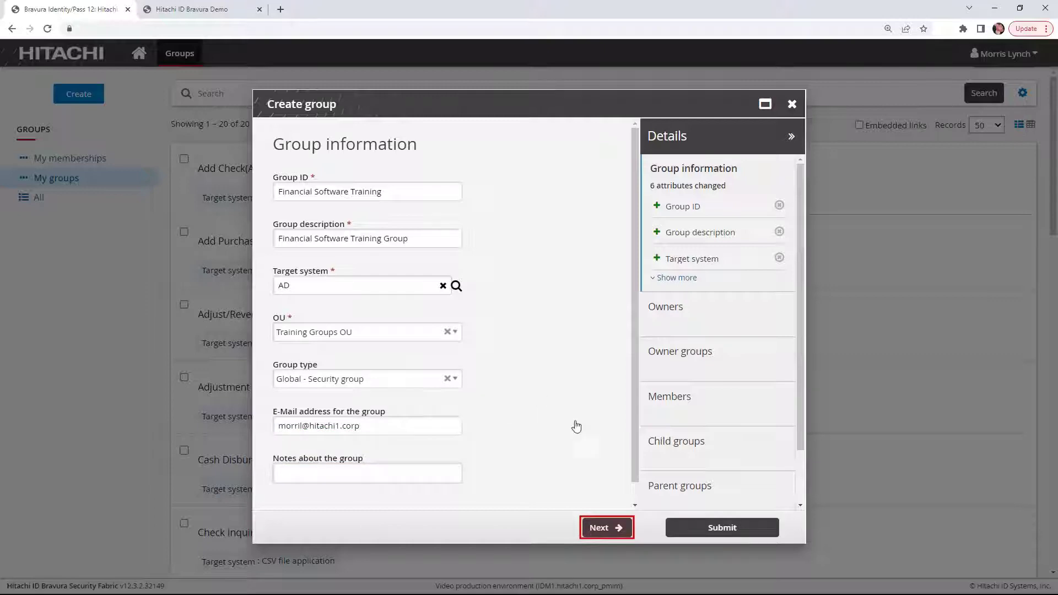
Make the signed-in requester the group's owner, skip owner groups, and advance to Members
click(608, 530)
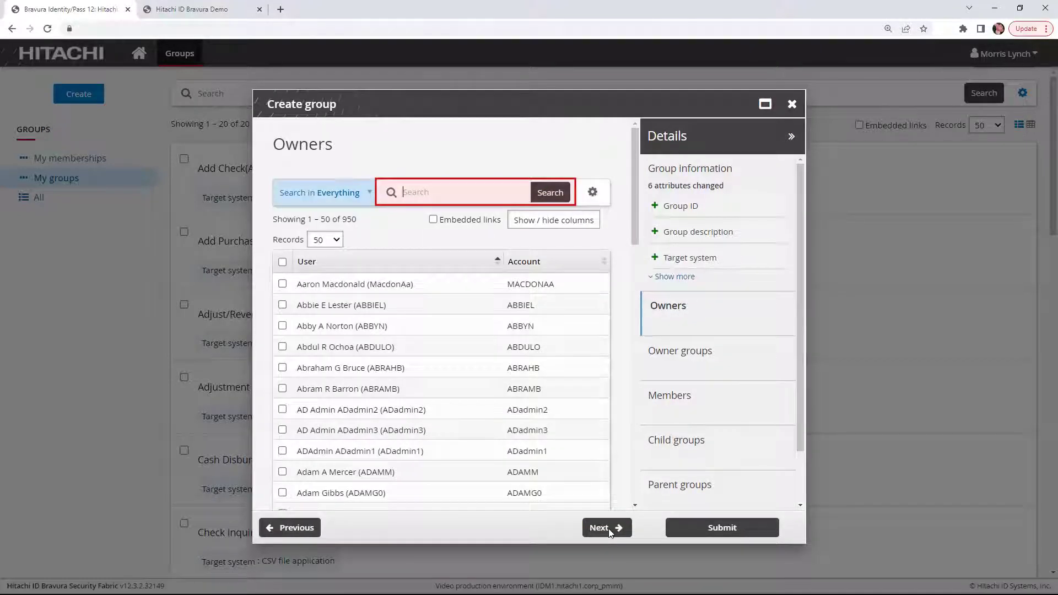
text(morris)
click(550, 192)
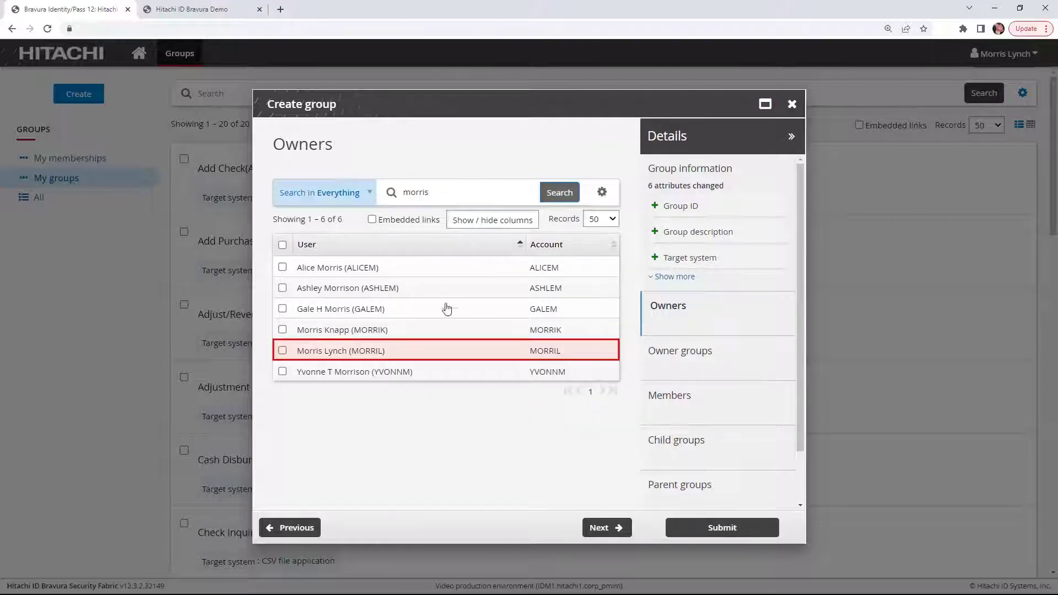
click(444, 357)
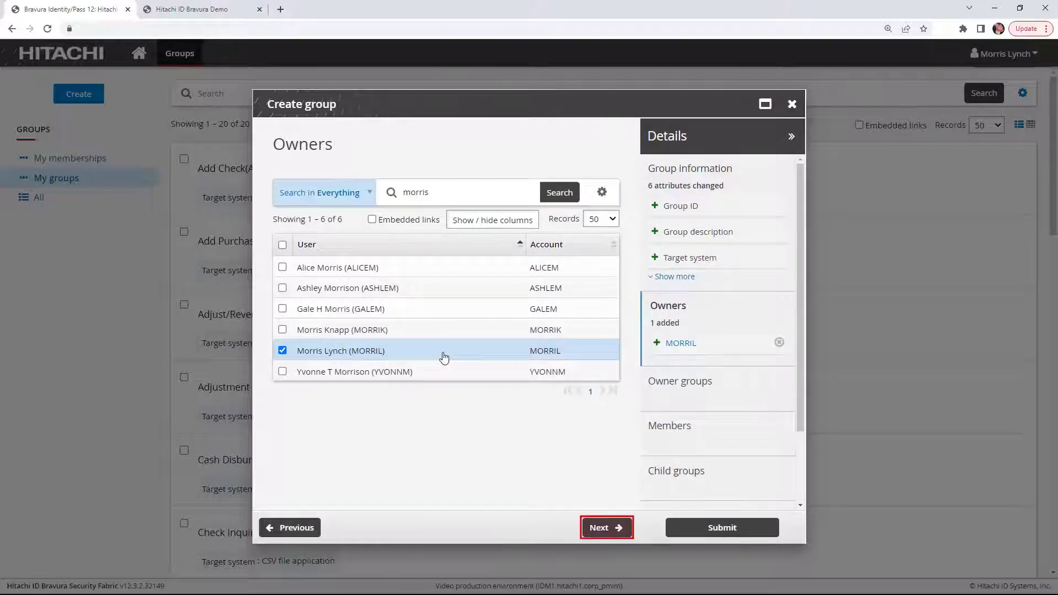
click(609, 531)
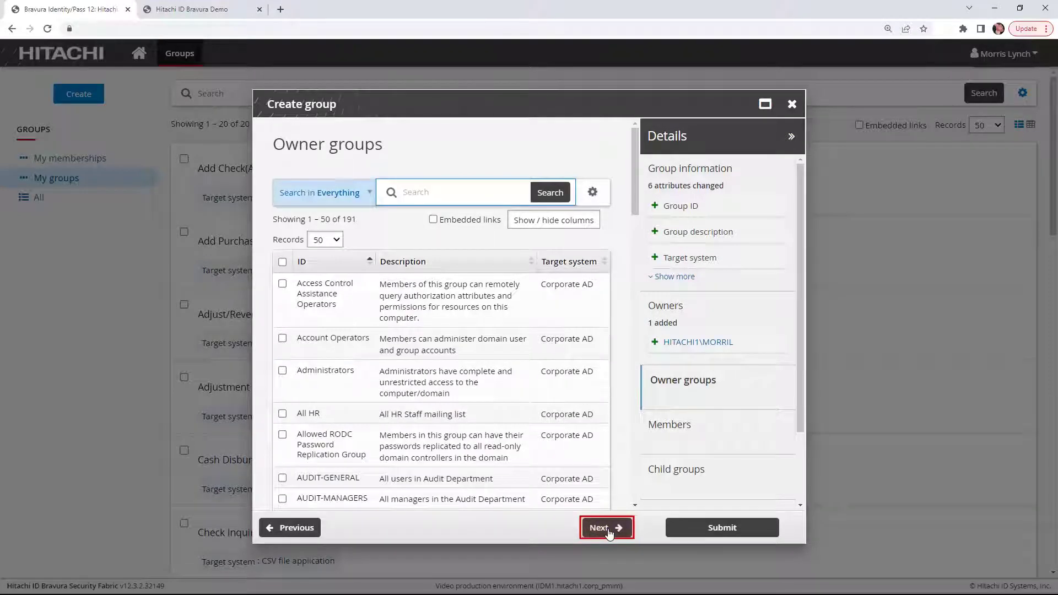
click(609, 531)
Add the first searched user as a member with an expiry date of 2022-09-30
click(608, 531)
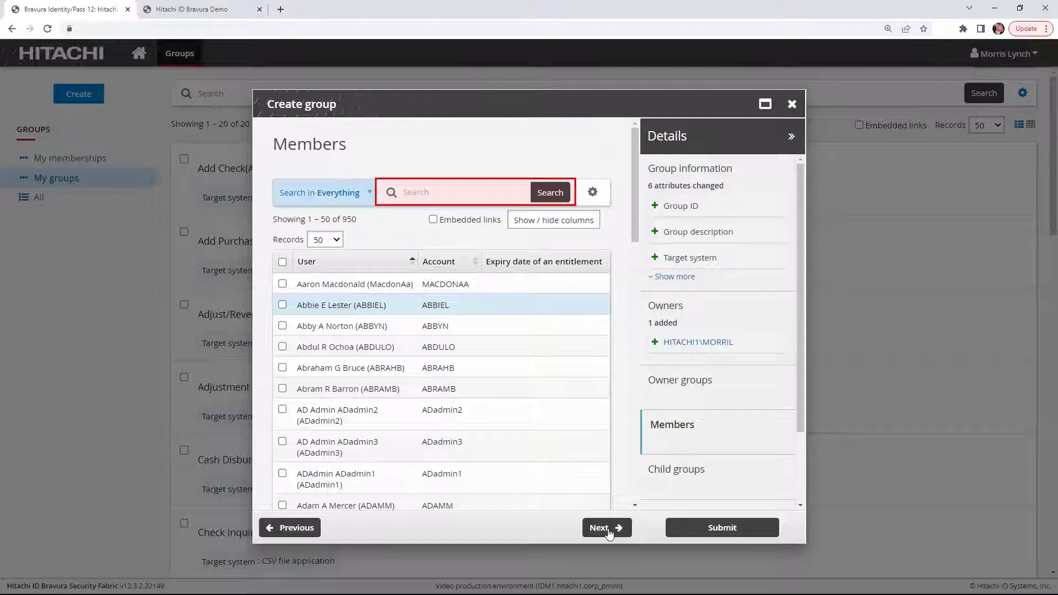
text(kristy)
click(550, 196)
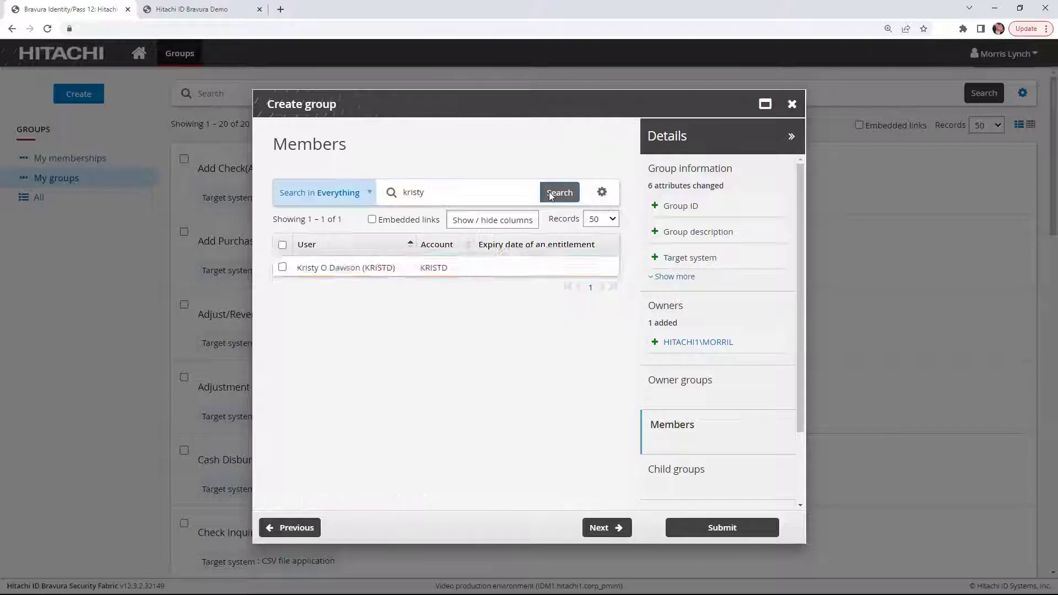
click(282, 267)
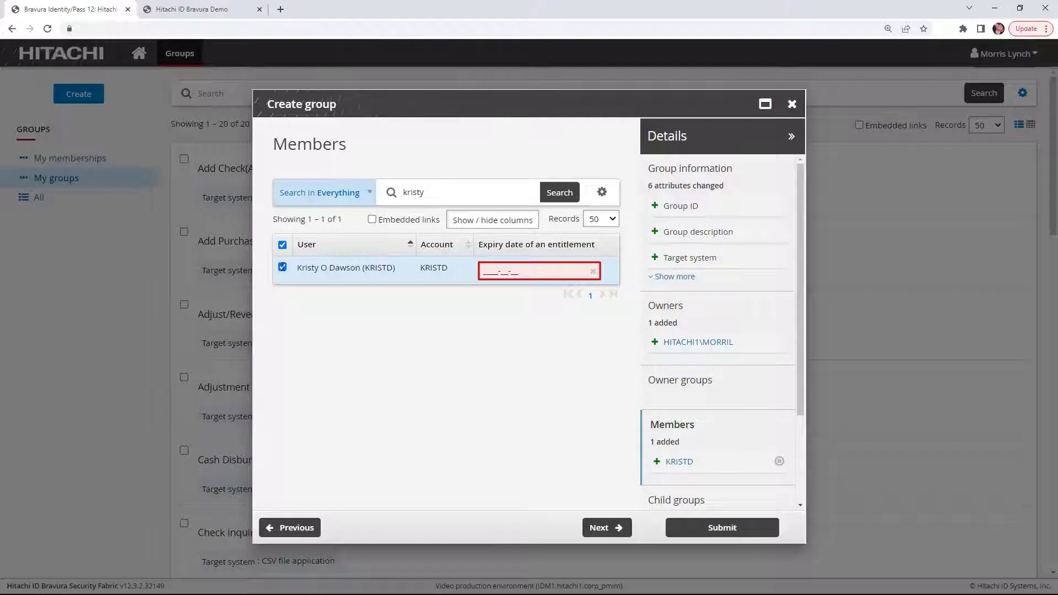
click(496, 272)
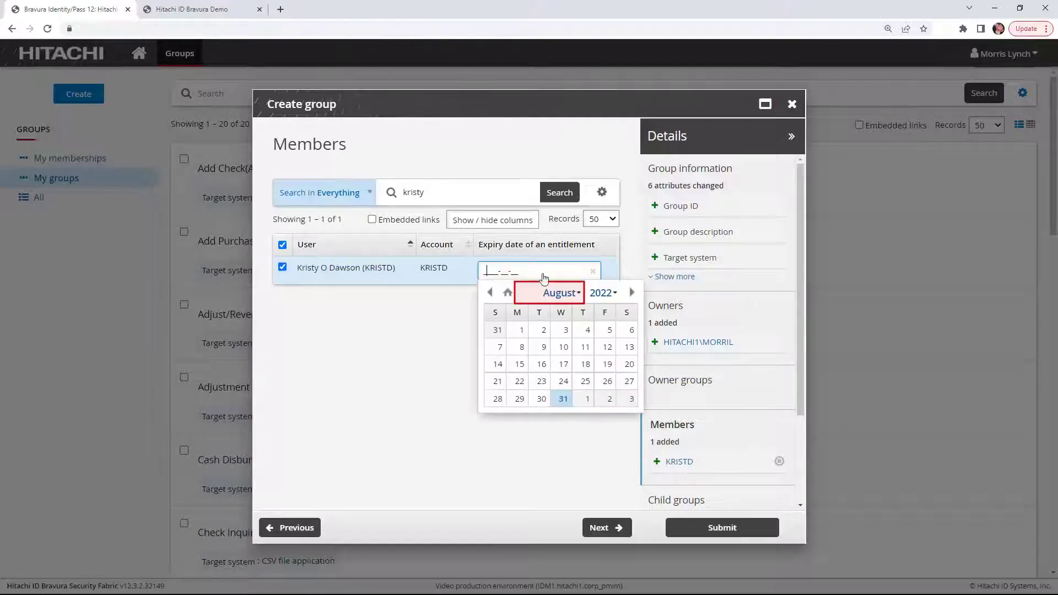
click(577, 293)
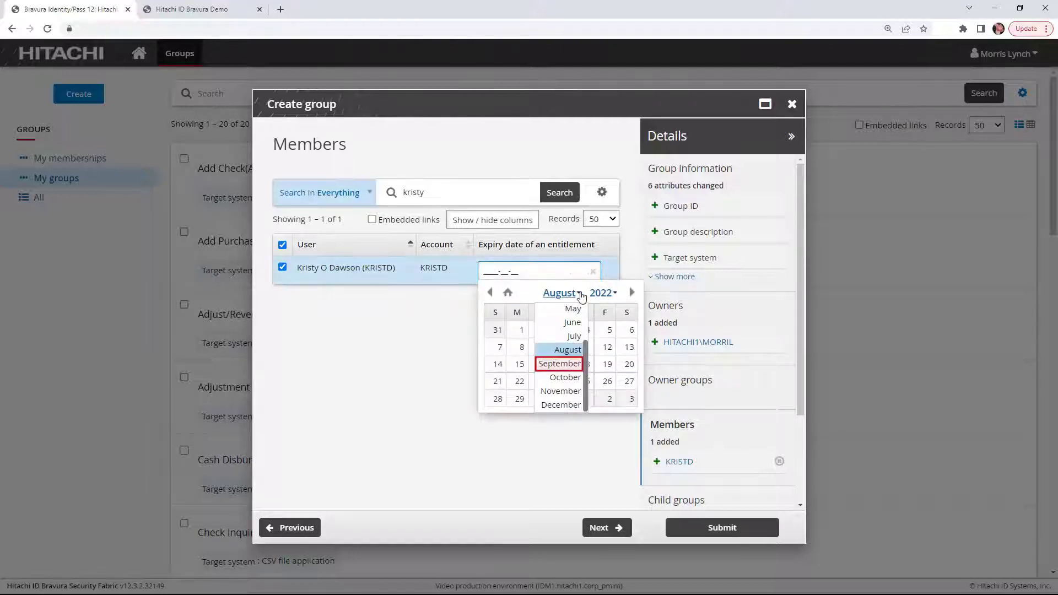
click(560, 365)
click(606, 329)
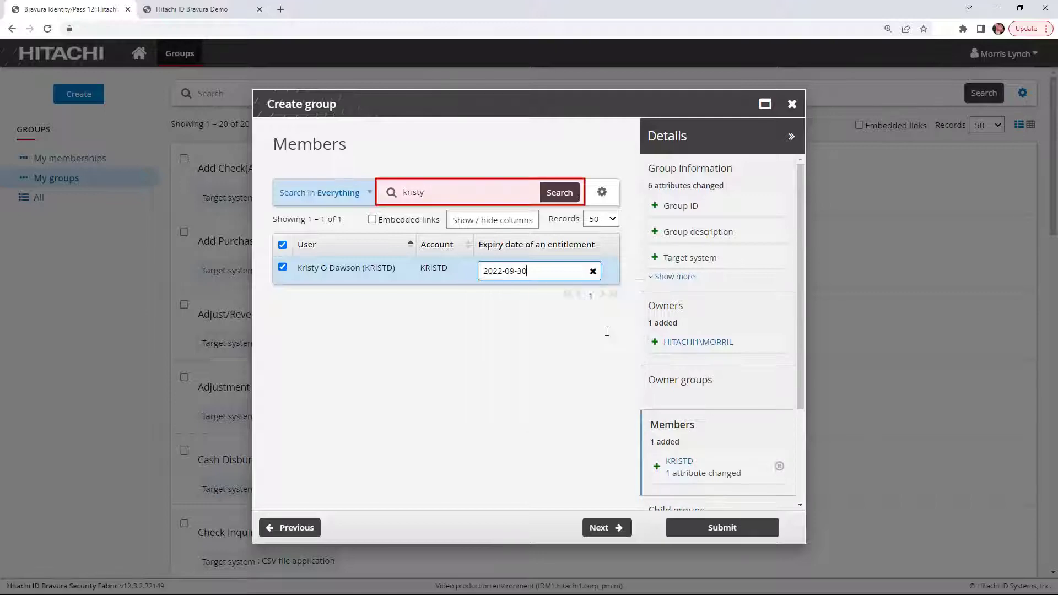
Search for and add the VP Finance as a second member
double_click(430, 193)
text(fred)
click(559, 192)
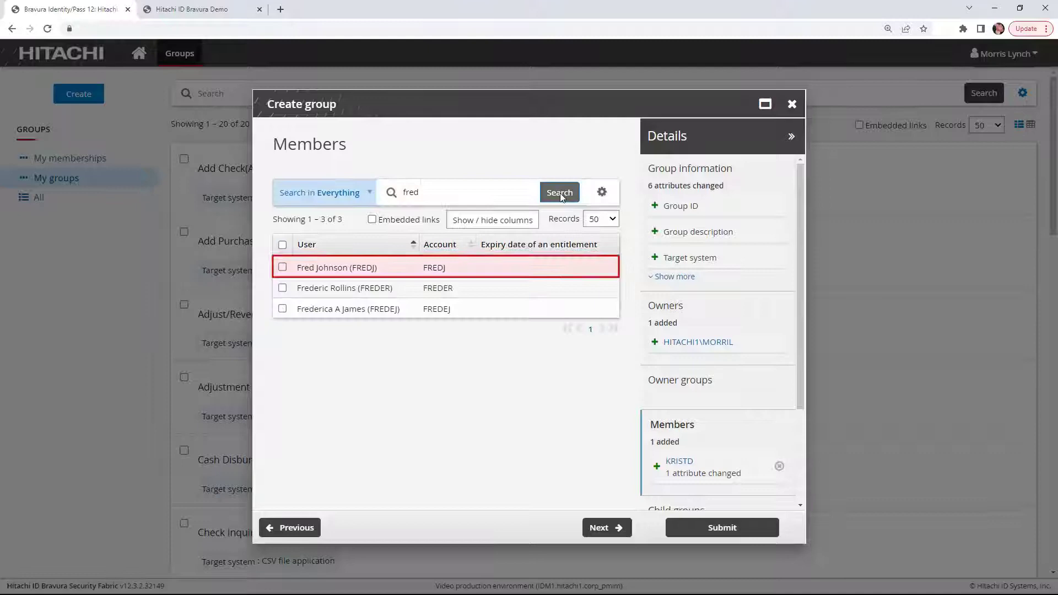
click(282, 267)
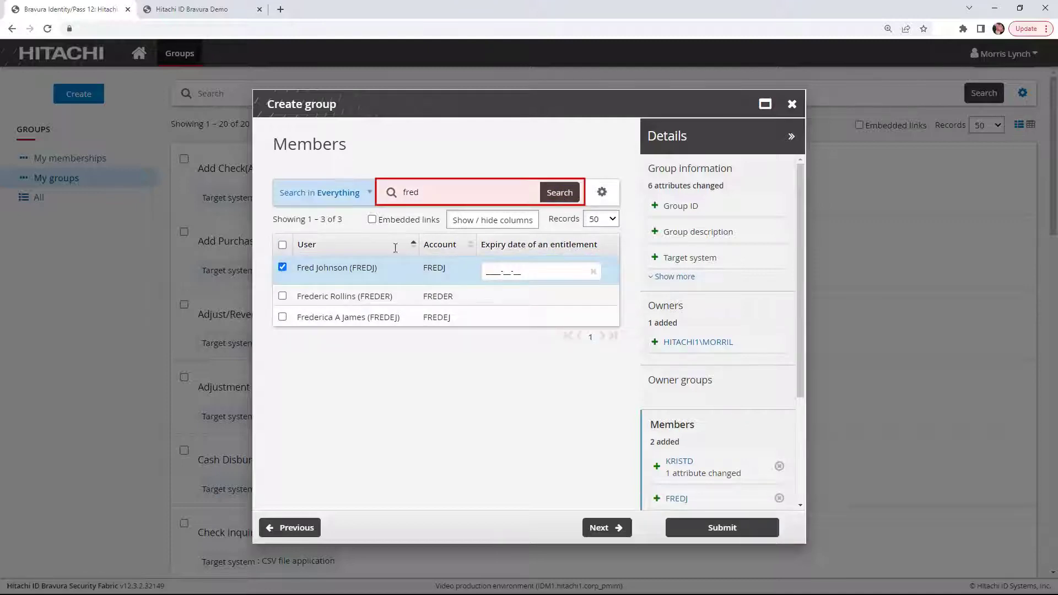
Add a third searched user as a member, also expiring 2022-09-30
double_click(433, 191)
text(dino)
click(560, 193)
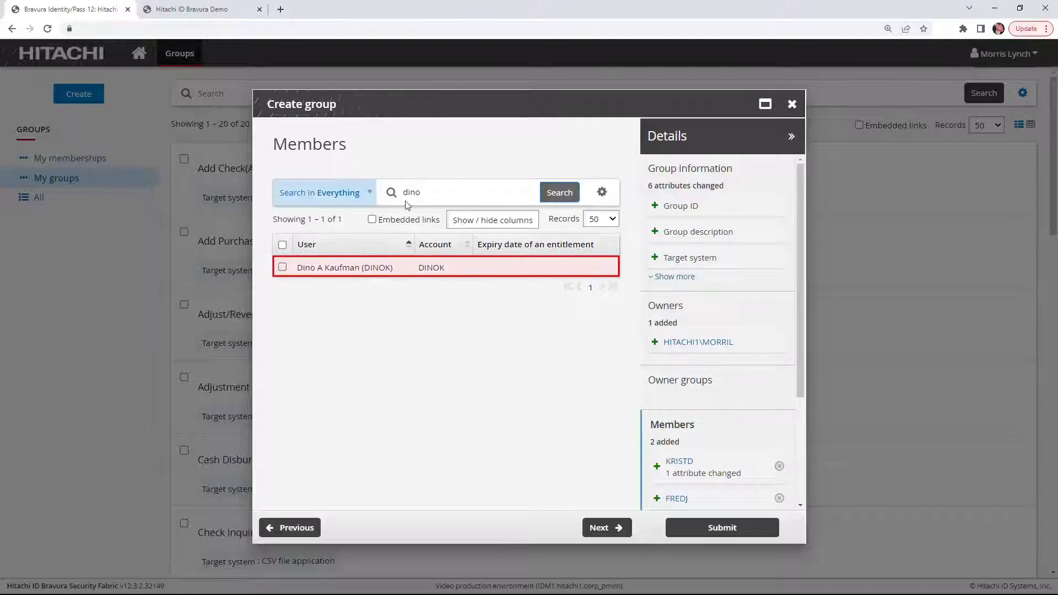
click(282, 268)
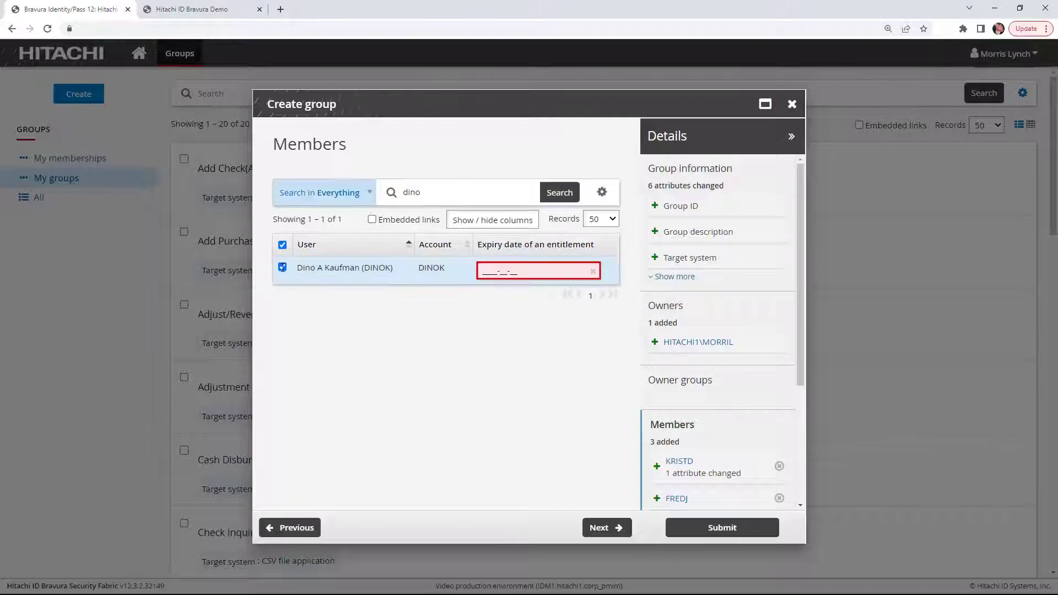
click(495, 273)
click(577, 293)
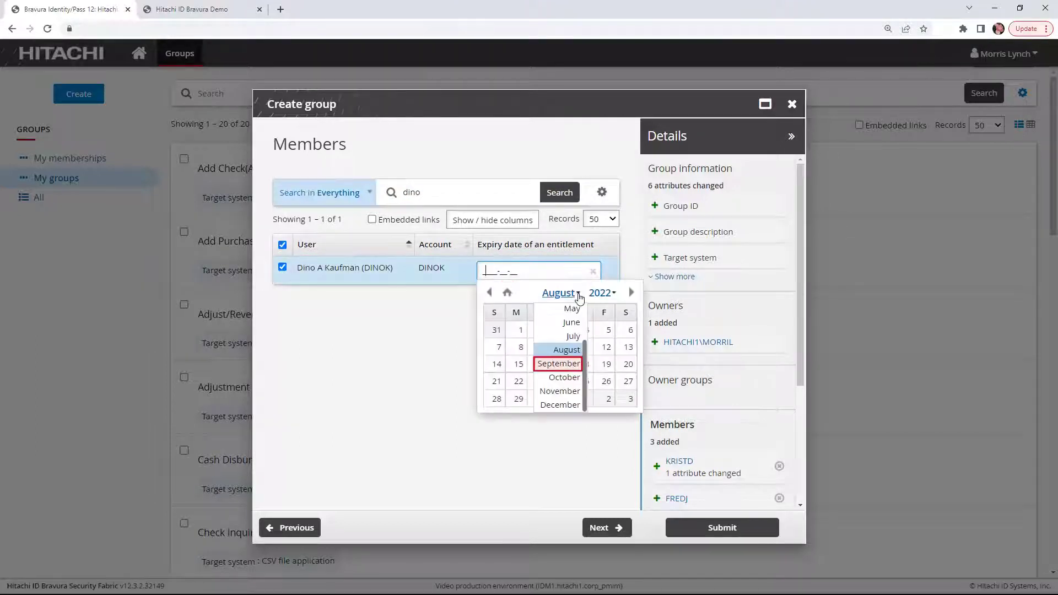
click(562, 376)
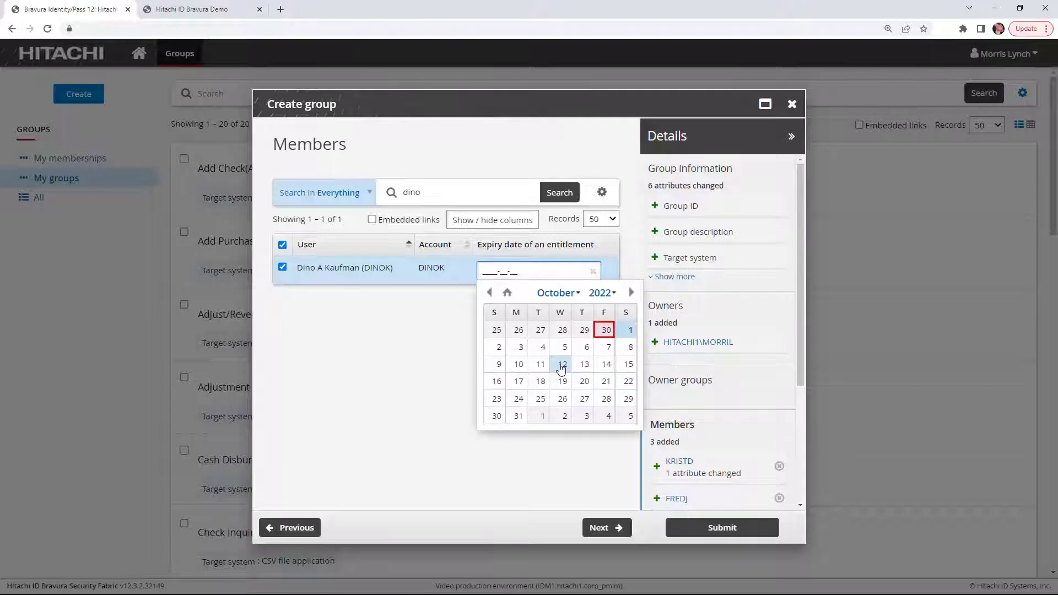
click(604, 330)
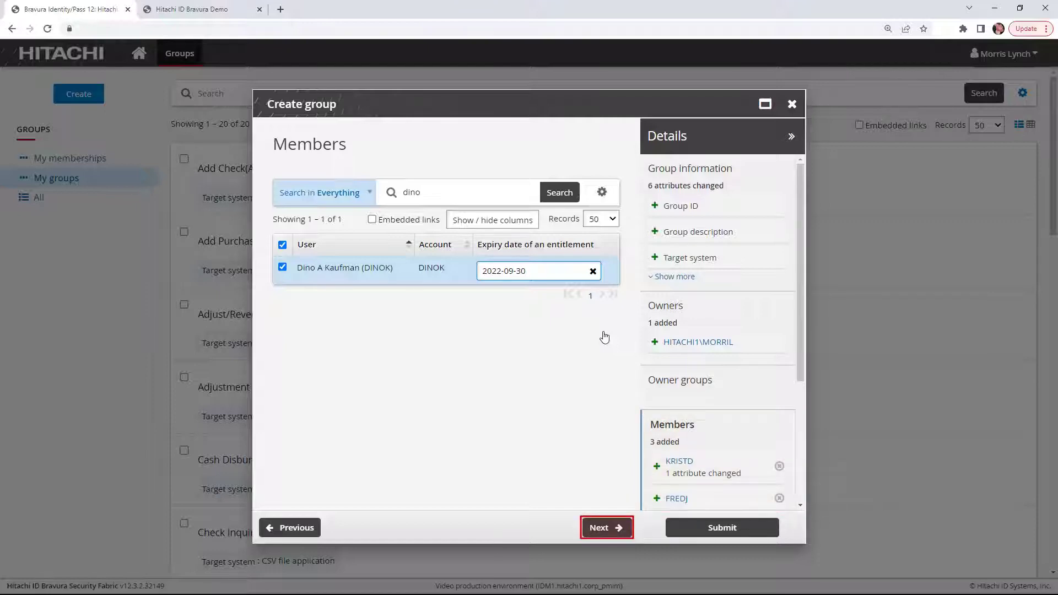
Skip child and parent groups and add requester note 'Security group for the new financial software training'
click(605, 530)
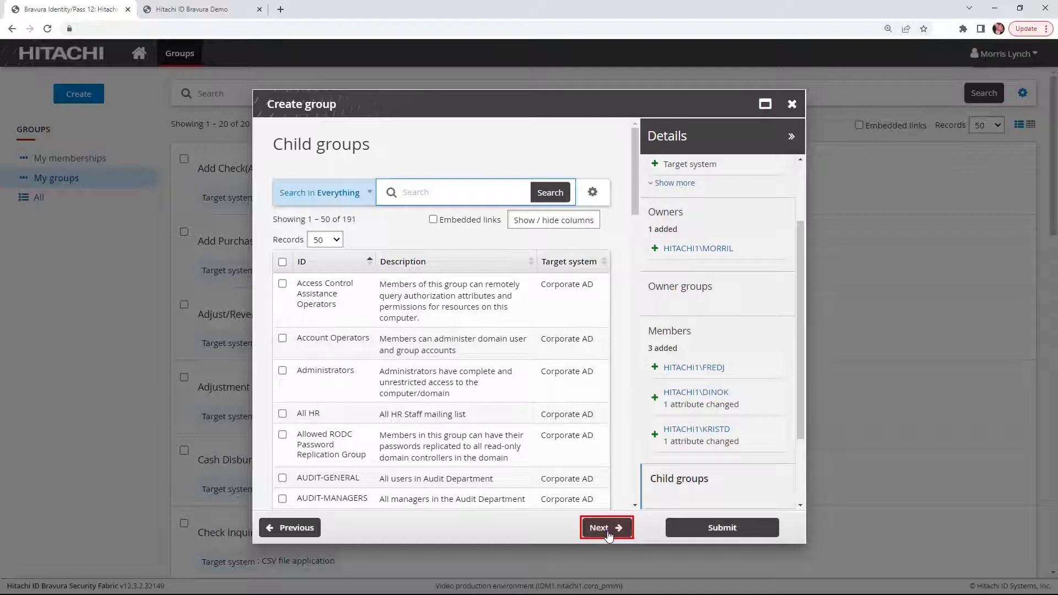
click(606, 529)
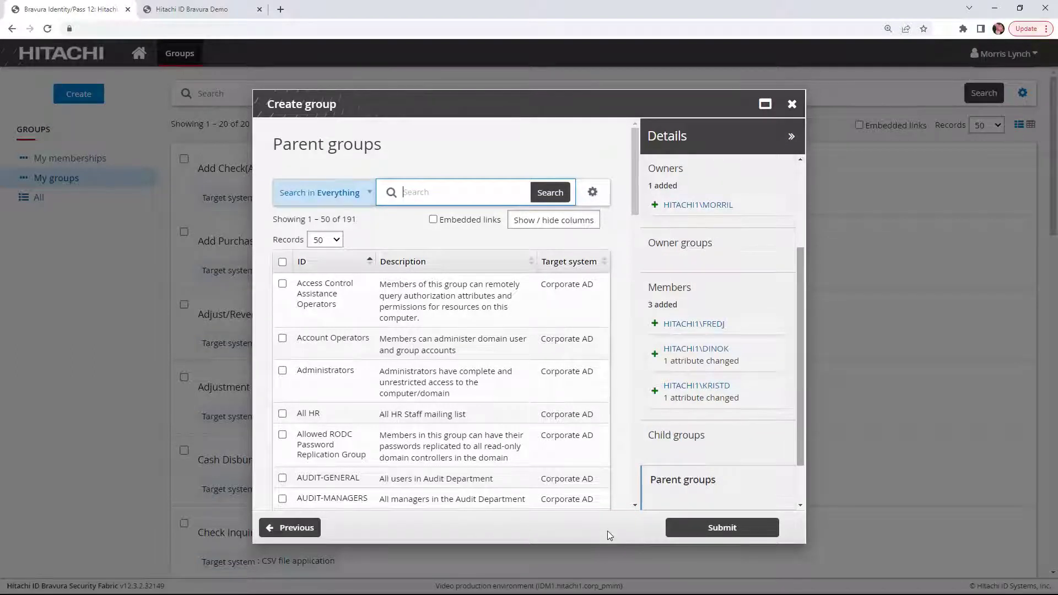
drag(801, 289, 802, 349)
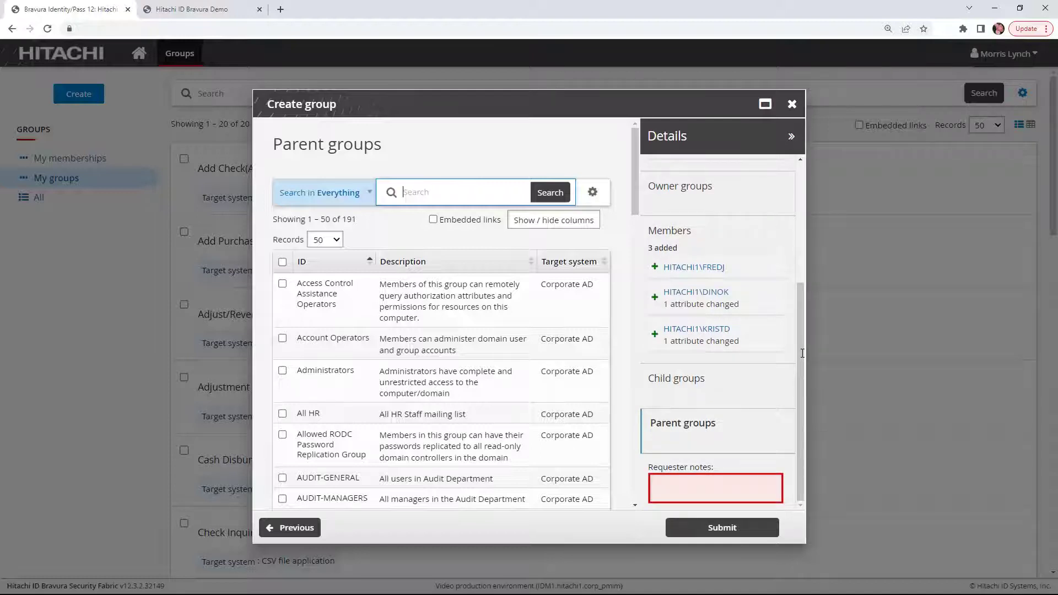
click(654, 491)
text(Security group for the new financial software training)
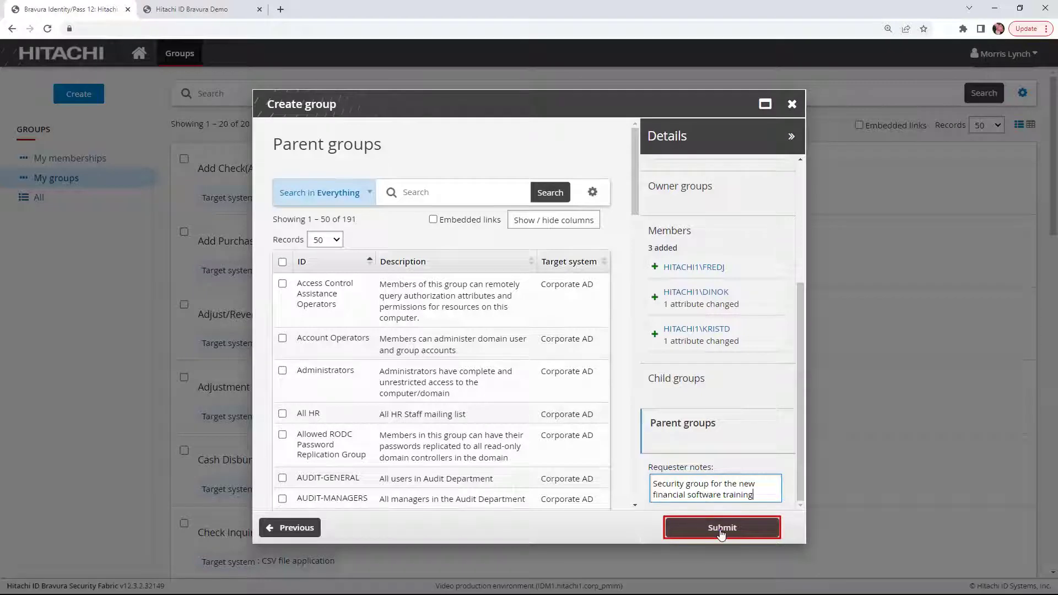
Submit the Create group request and view it on the Requests page
click(720, 530)
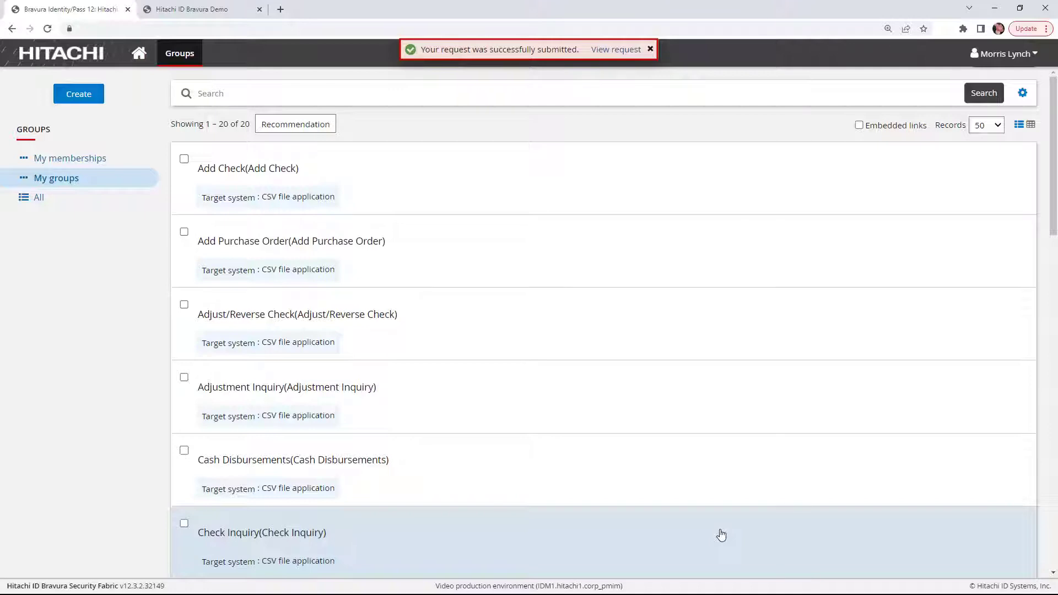
click(617, 49)
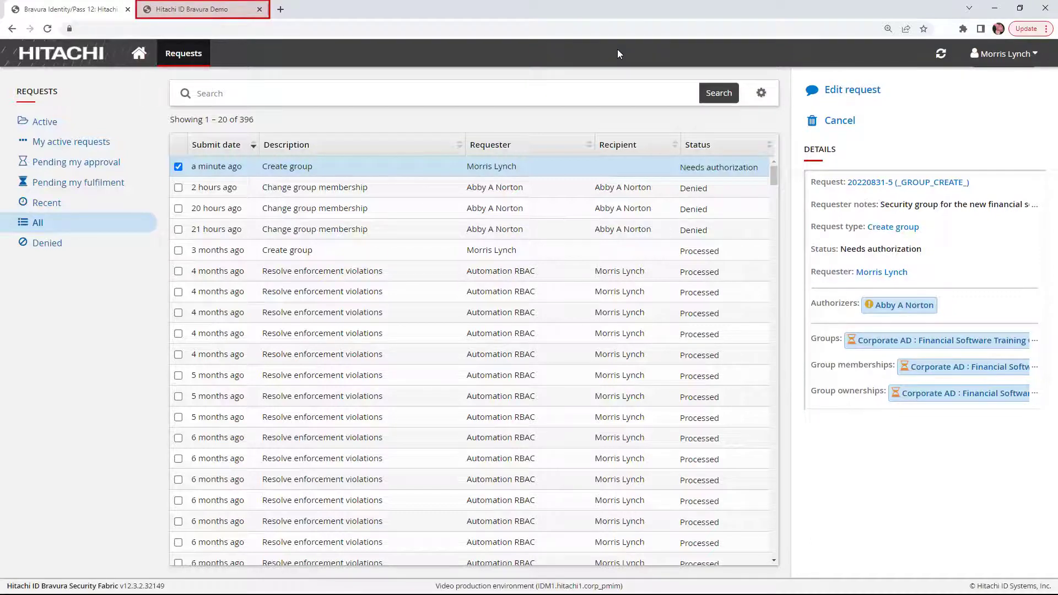
Sign in to the demo as the Human Resources HR Director, bypassing authentication
click(199, 12)
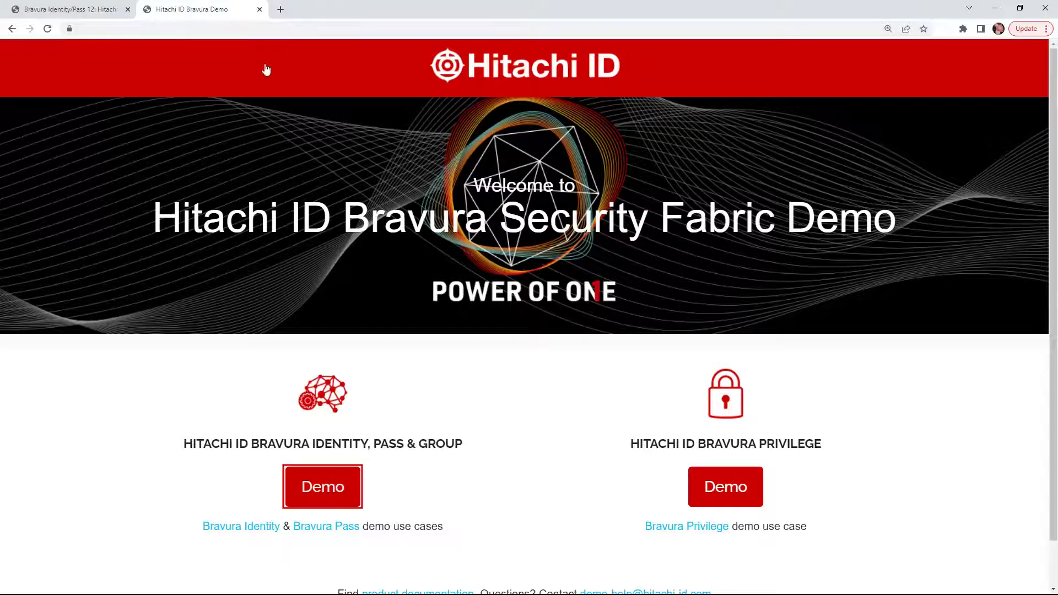
click(321, 490)
click(431, 408)
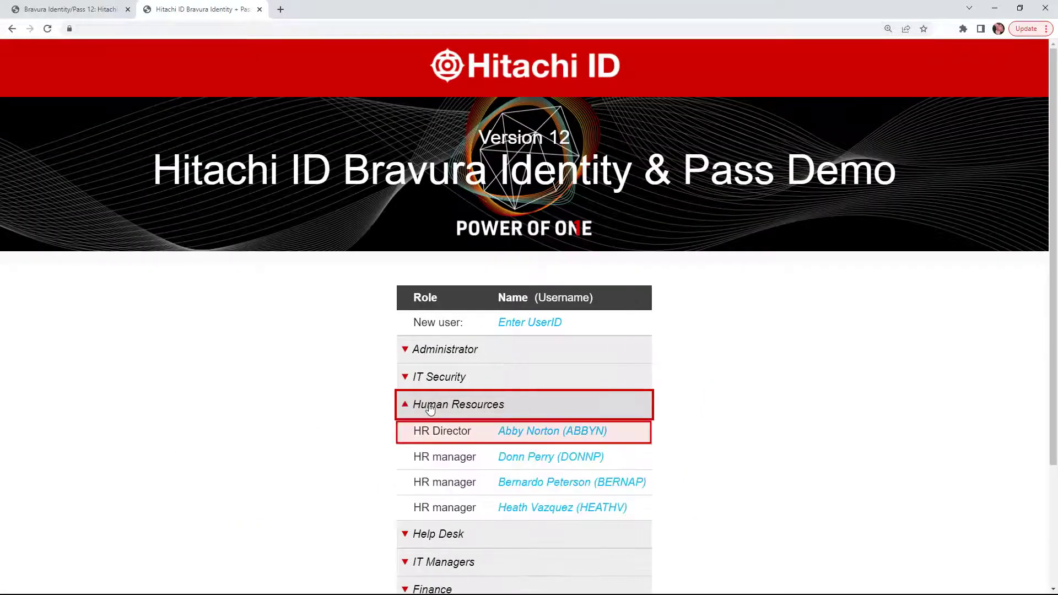
click(517, 433)
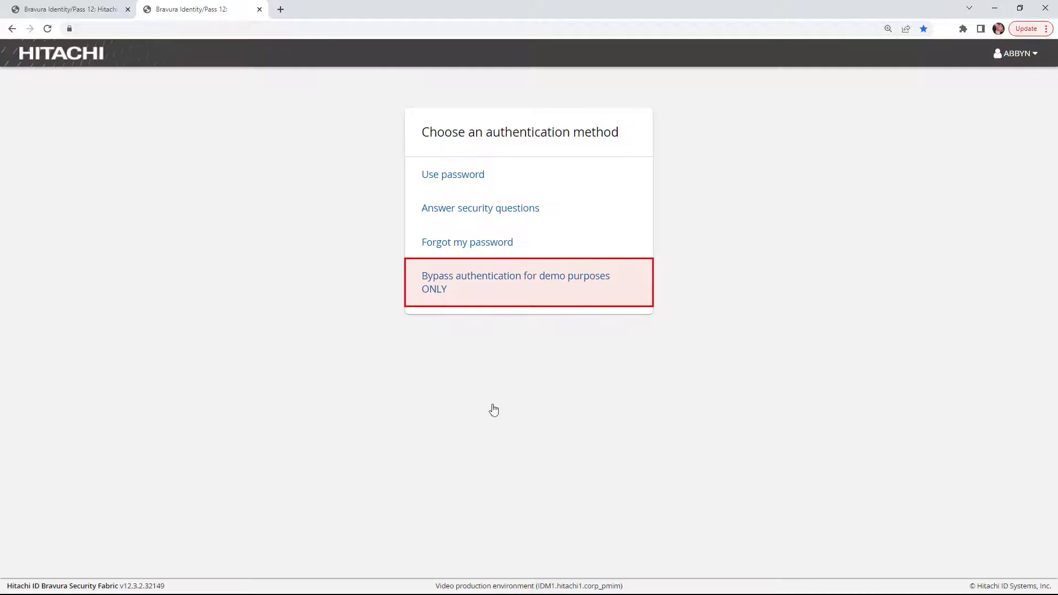
click(483, 296)
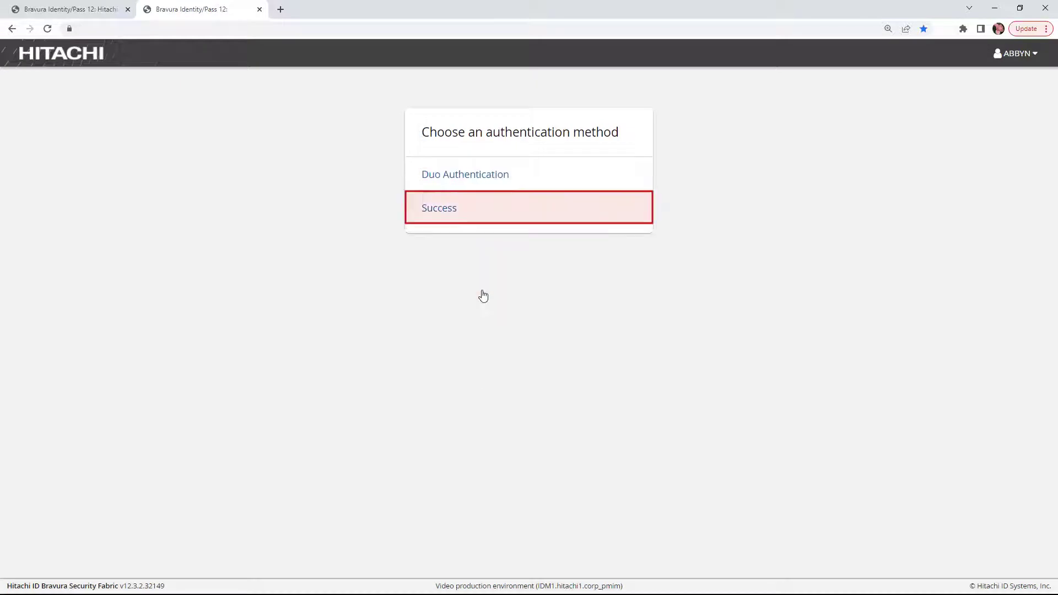
click(468, 210)
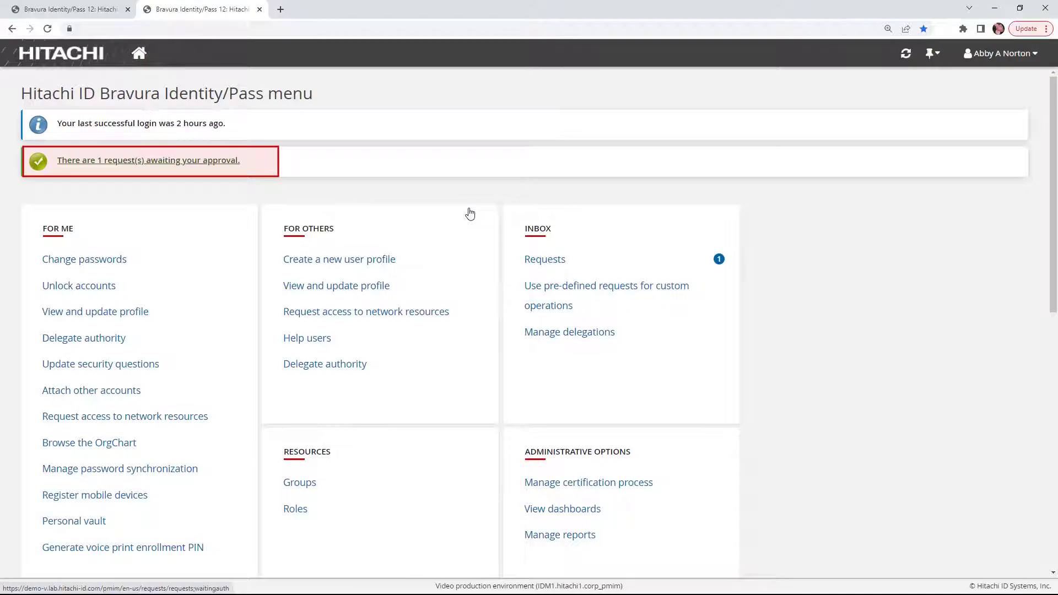
Approve the pending Create group request from the awaiting-approval list
click(118, 161)
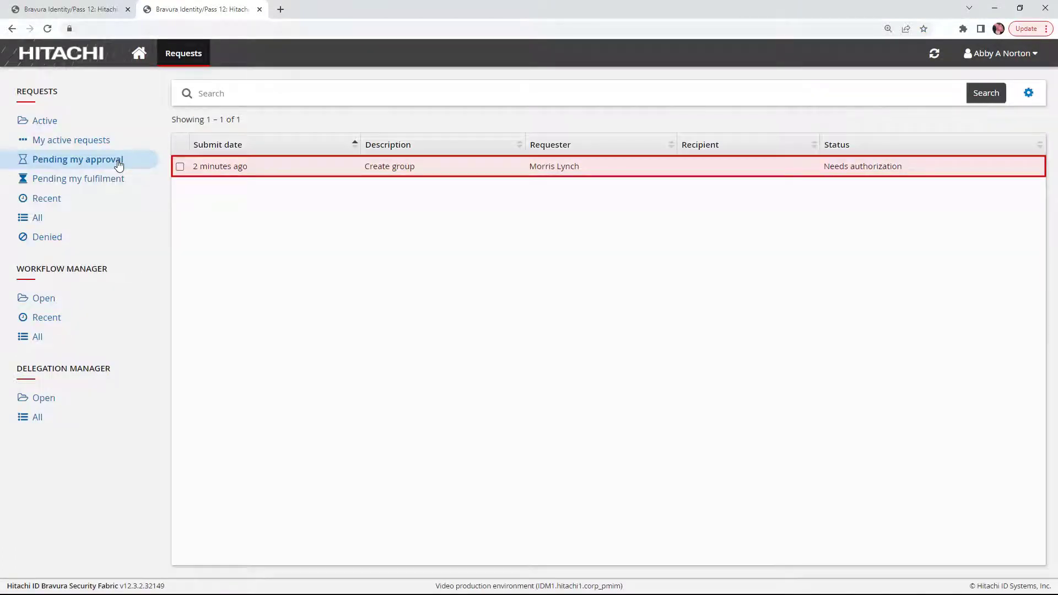
click(474, 170)
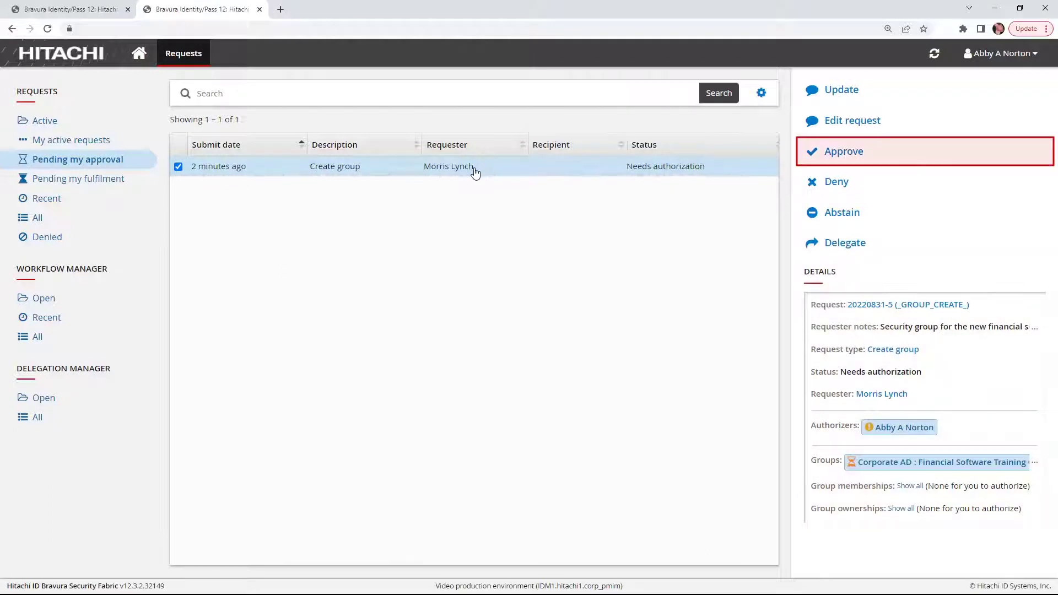
click(870, 158)
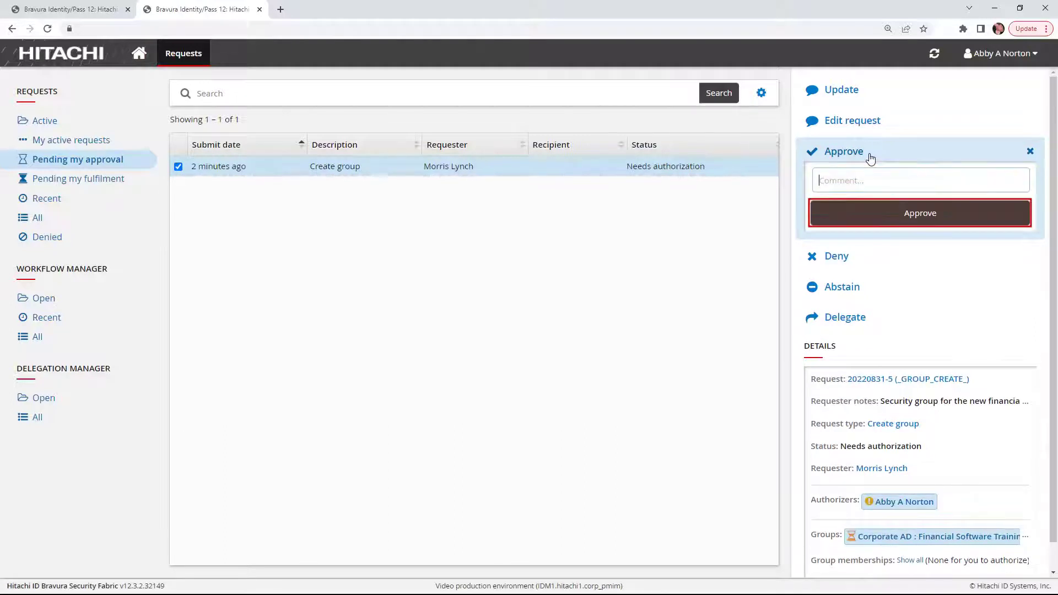
click(918, 219)
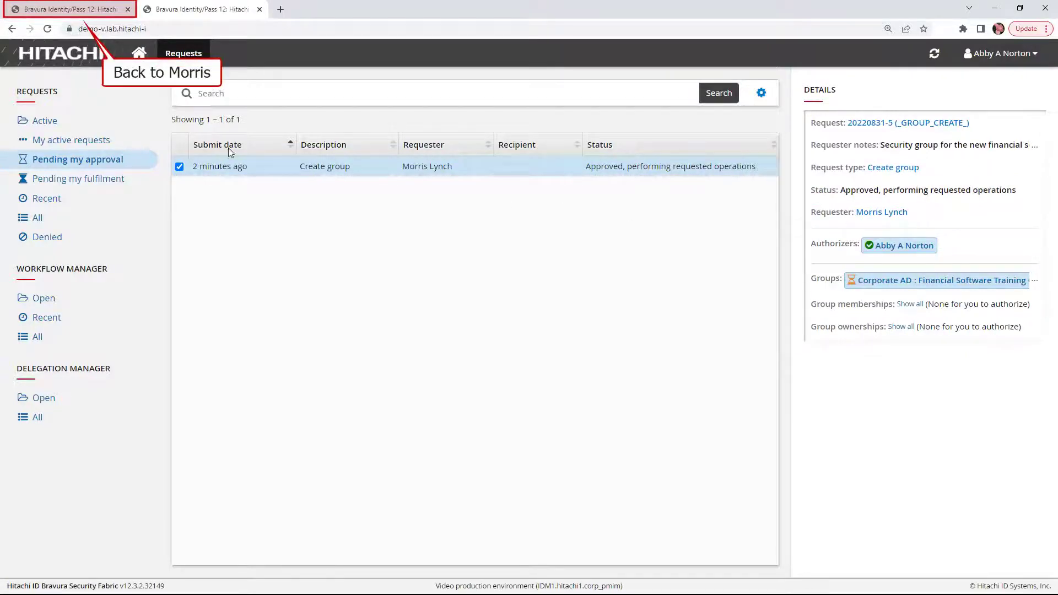
Return to the requester's session and refresh so the request shows Processed
click(75, 12)
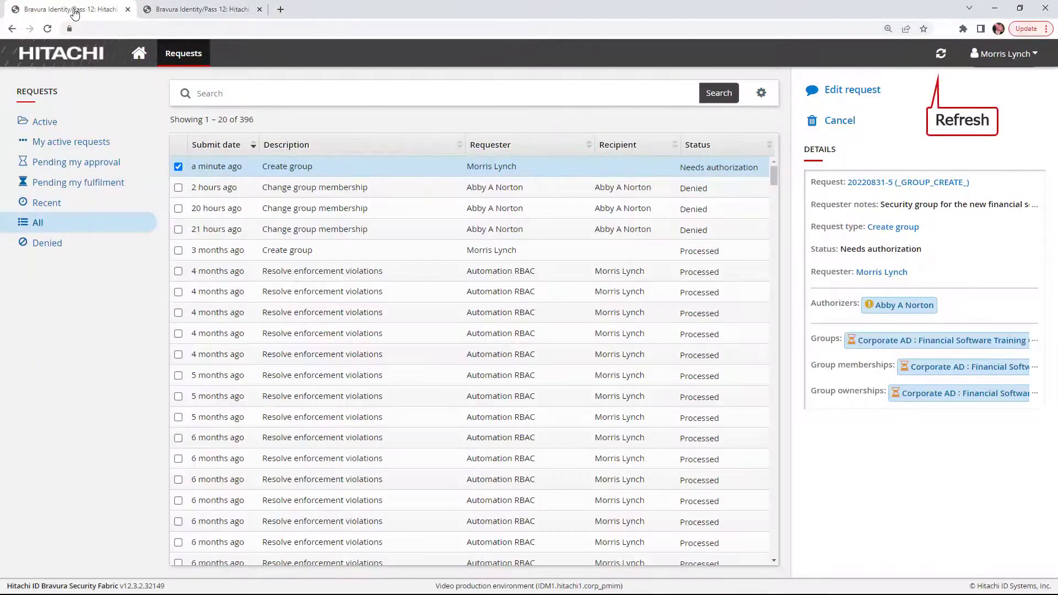
click(940, 53)
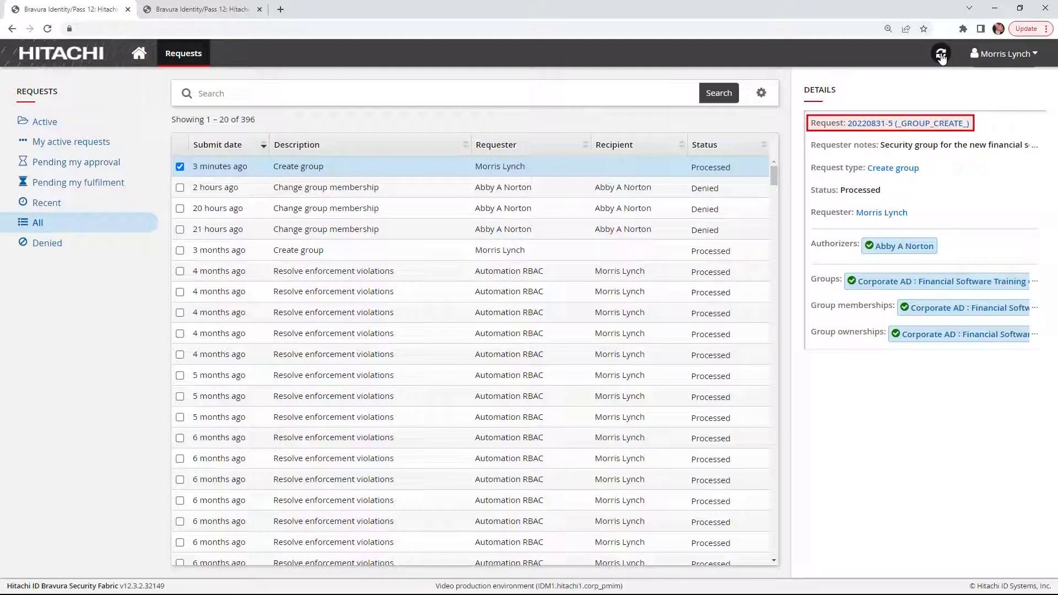
Review the request details with their 9/30/2022 expiry attributes, then minimize the browser
click(879, 124)
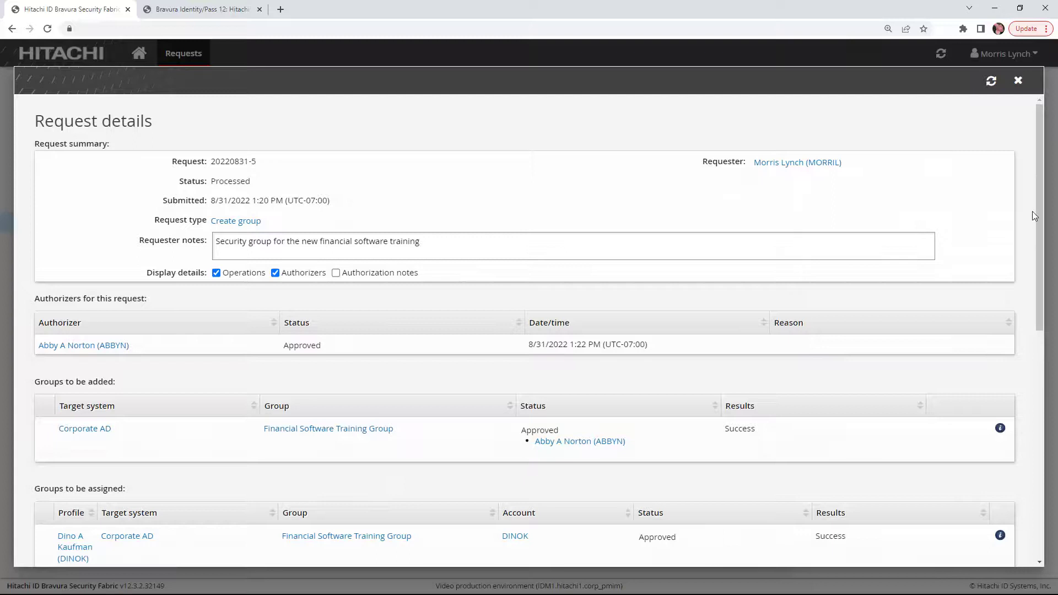
scroll(1041, 269, down, 3)
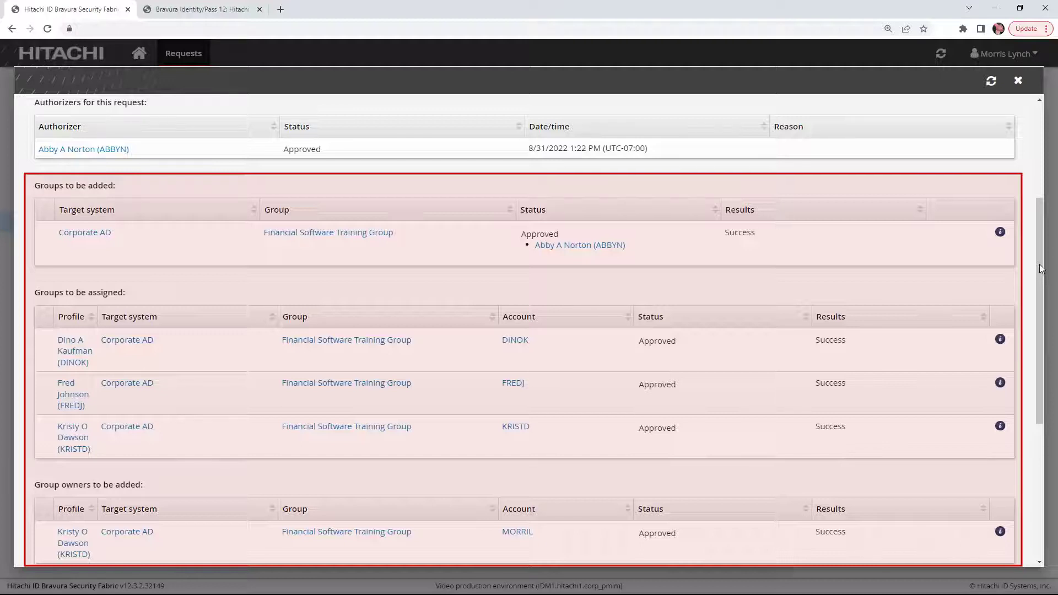
scroll(1042, 268, down, 5)
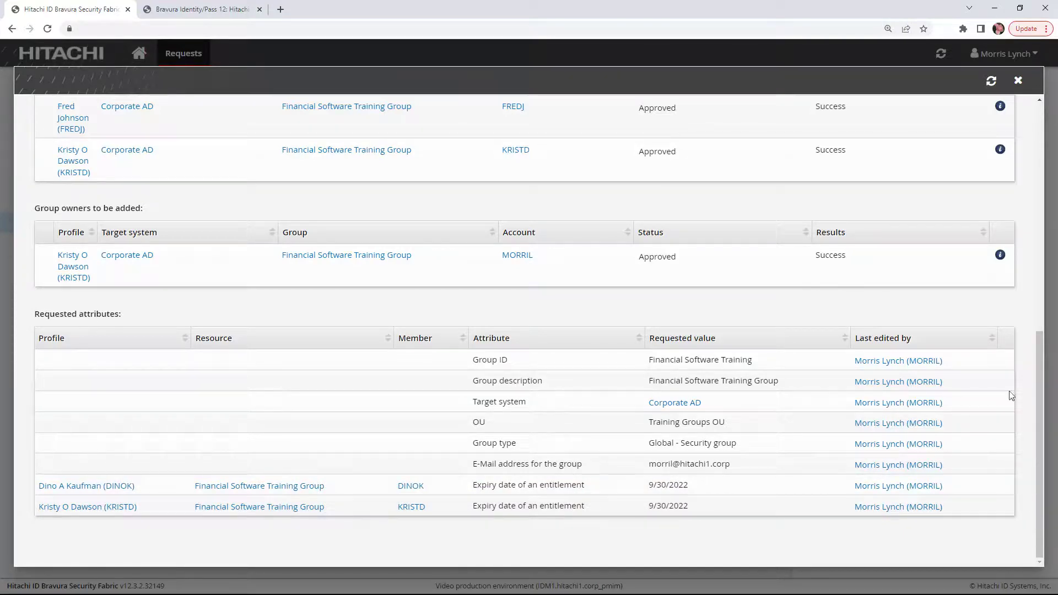
click(995, 8)
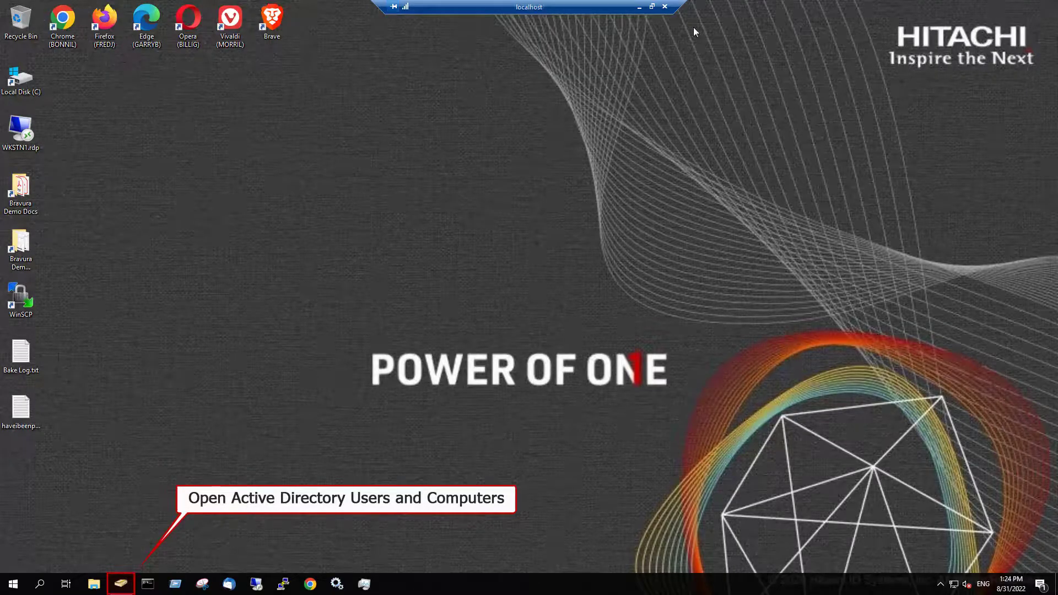
Browse hitachi1.corp > Demo > Groups > Training in ADUC to find the Financial Software Training group
click(121, 584)
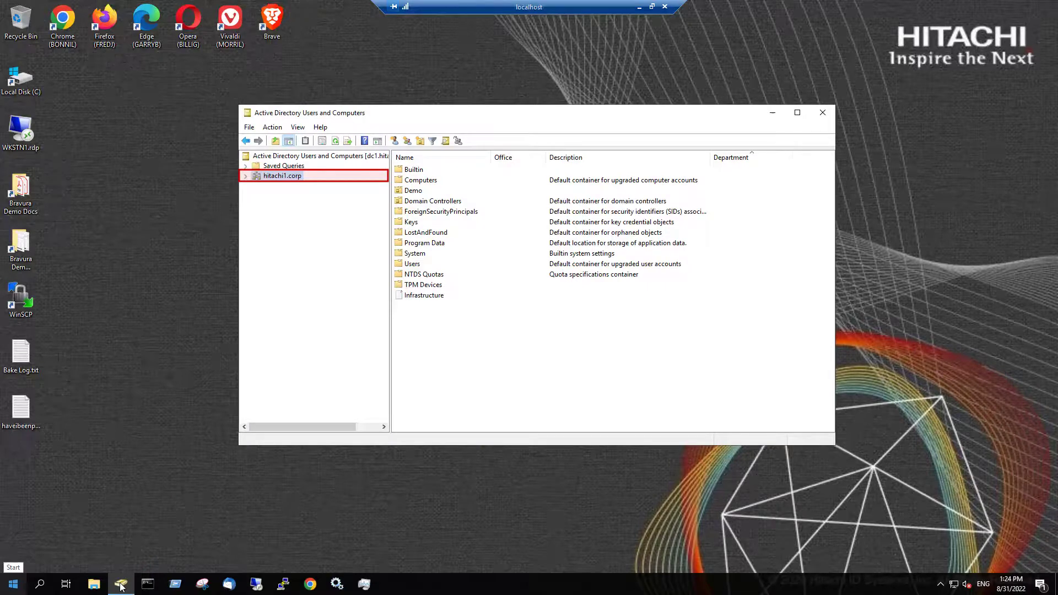
click(245, 176)
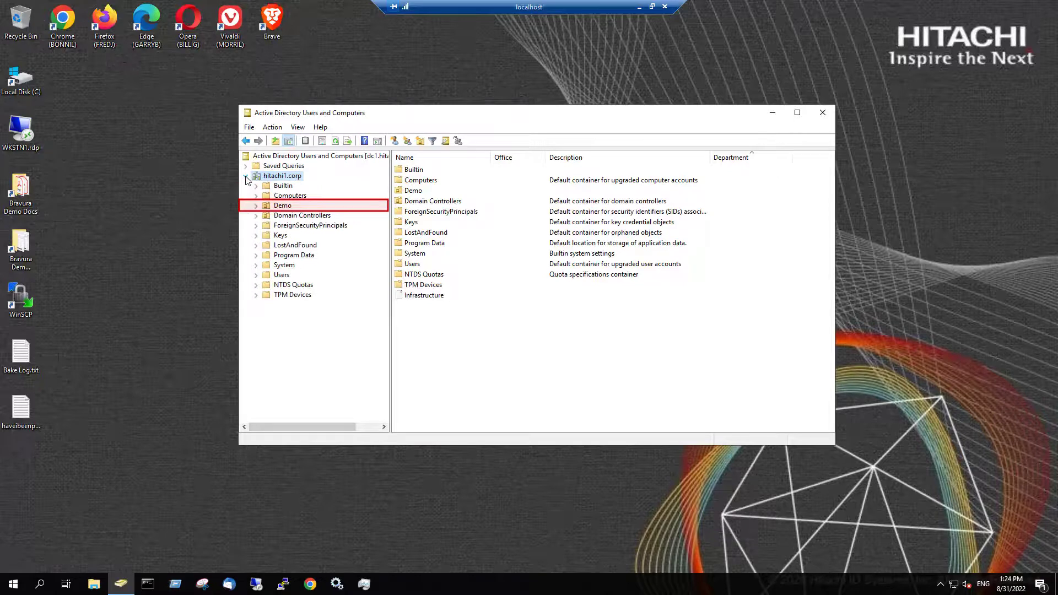
click(256, 205)
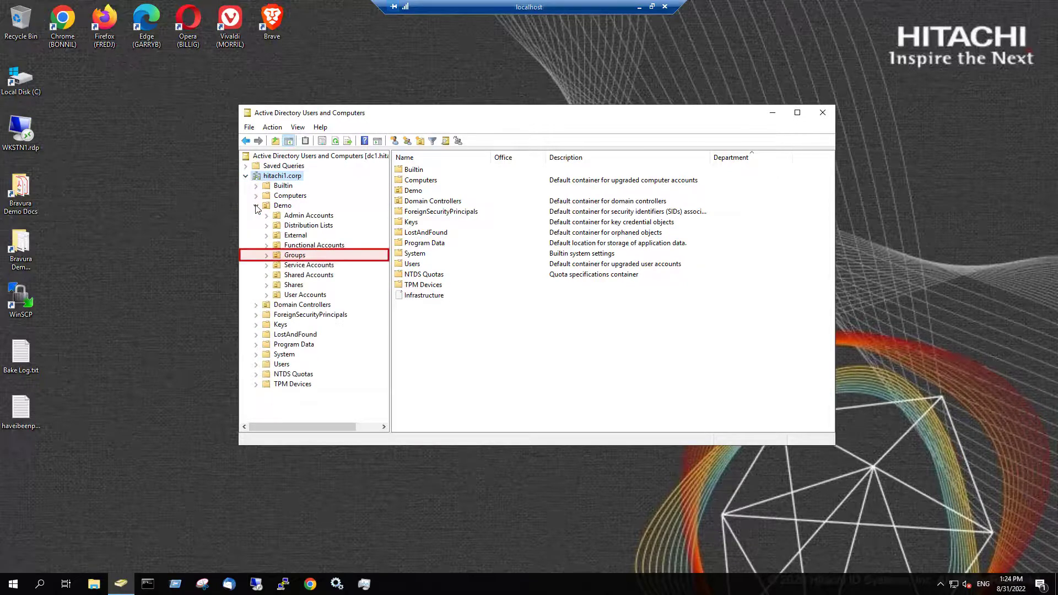
click(267, 255)
click(306, 285)
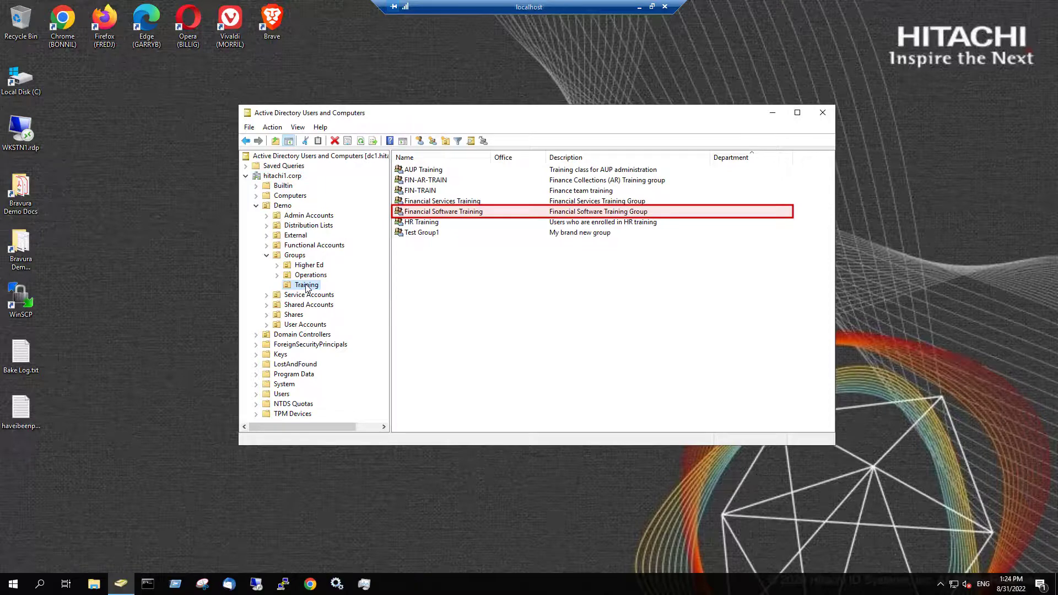
View the Financial Software Training group's members, confirming its three Employees-folder members
double_click(435, 213)
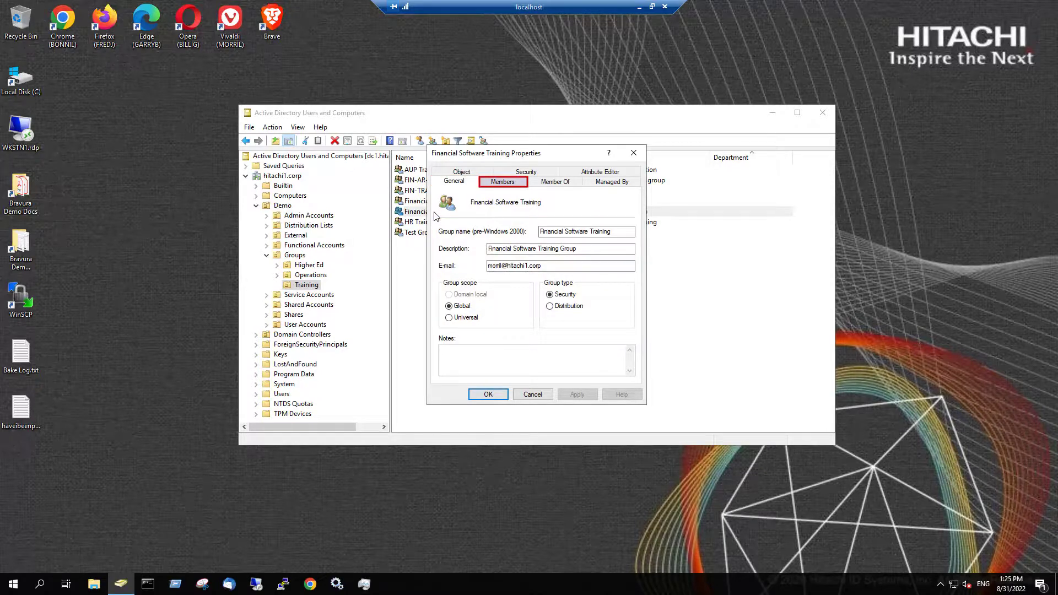
click(503, 182)
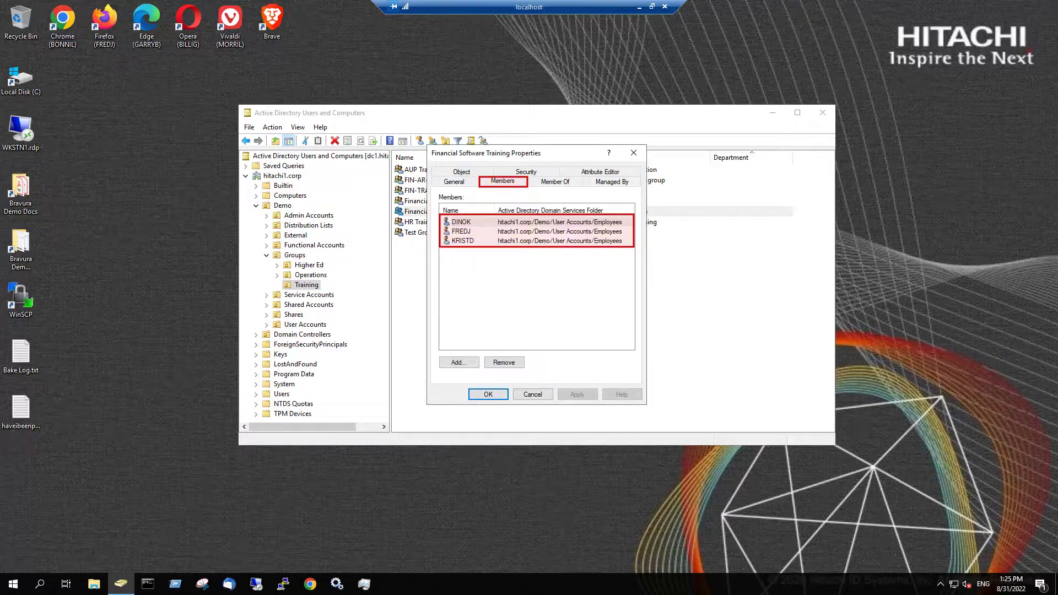